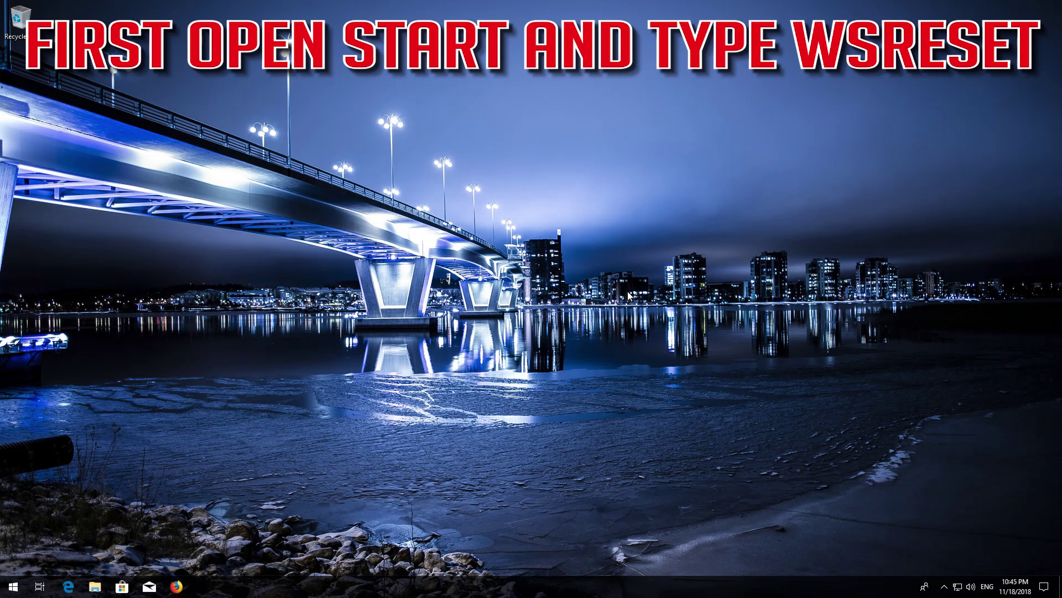
Run the wsreset command to reset the Microsoft Store cache, and close the Store window that opens.
key(super)
text(wsreset)
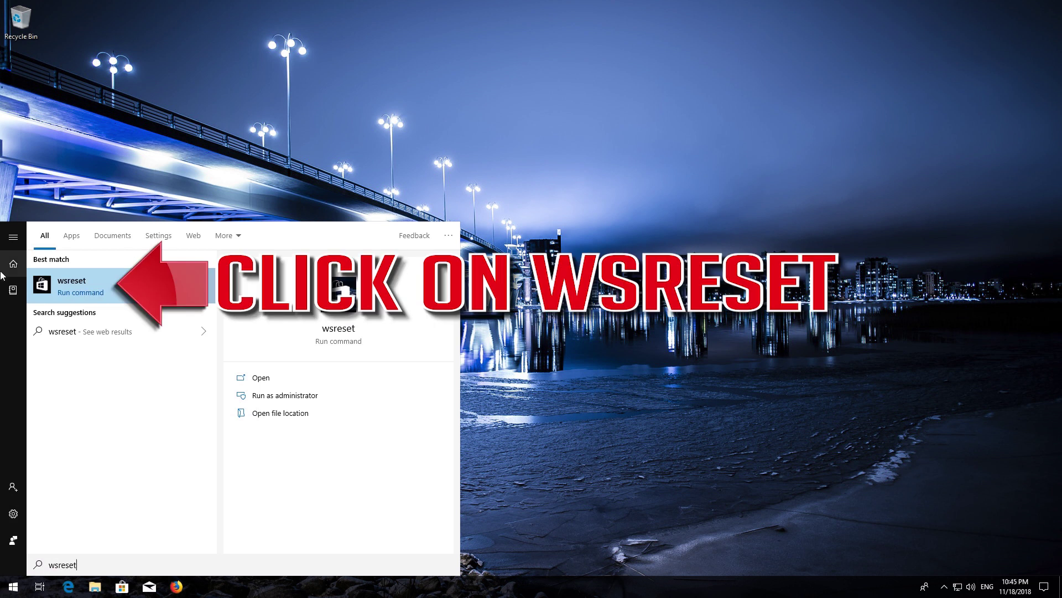
click(101, 287)
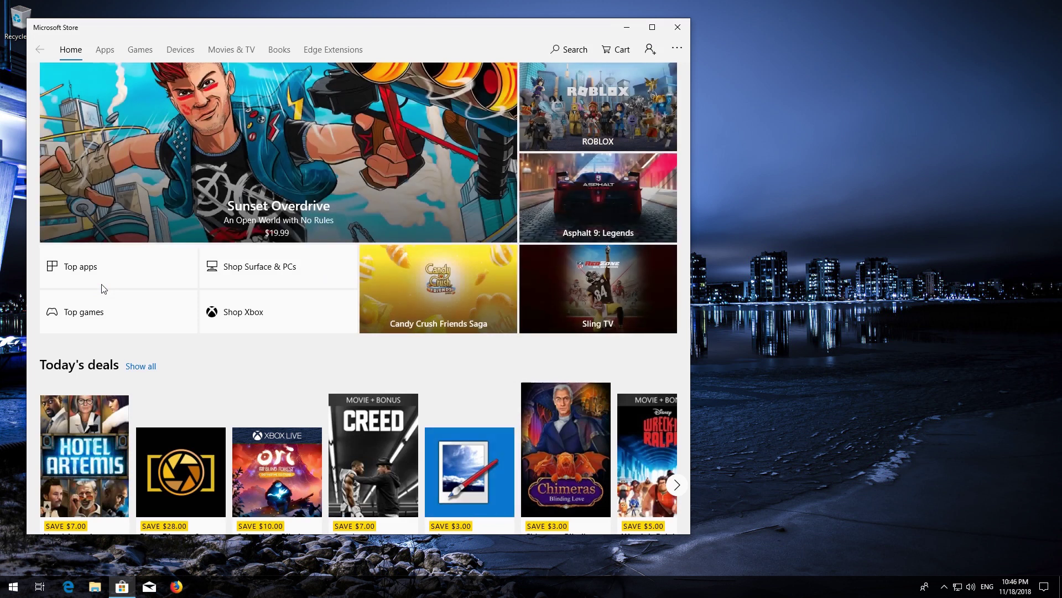
click(679, 28)
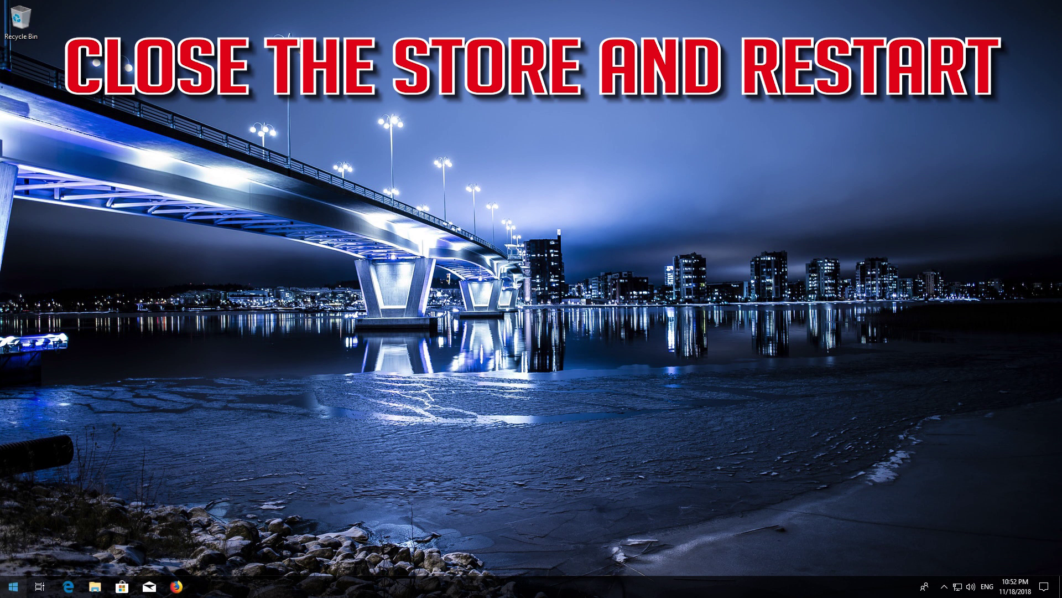
Restart the computer after the Store cache reset.
click(13, 586)
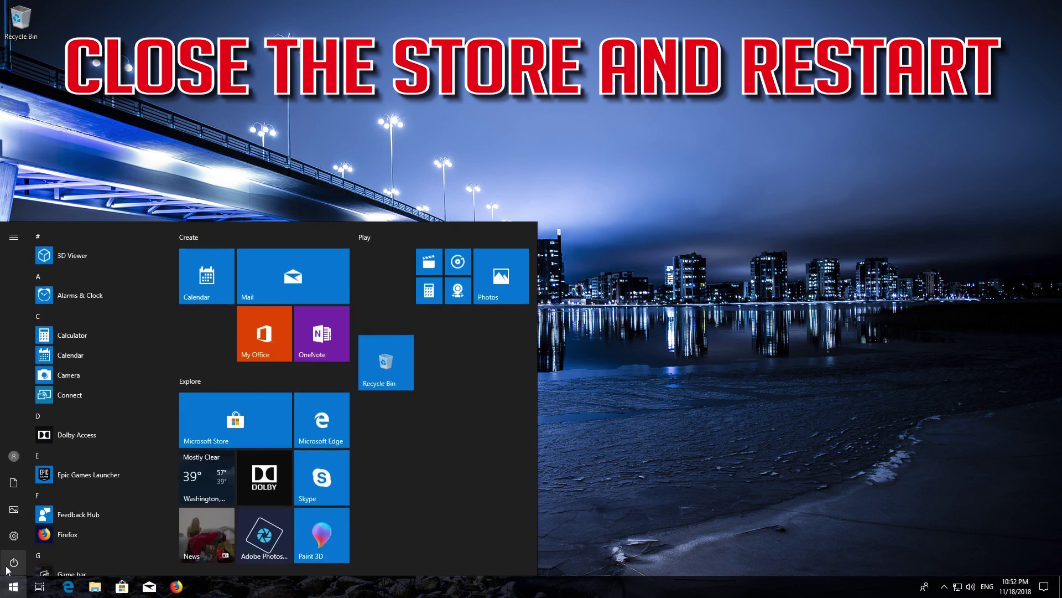
click(12, 561)
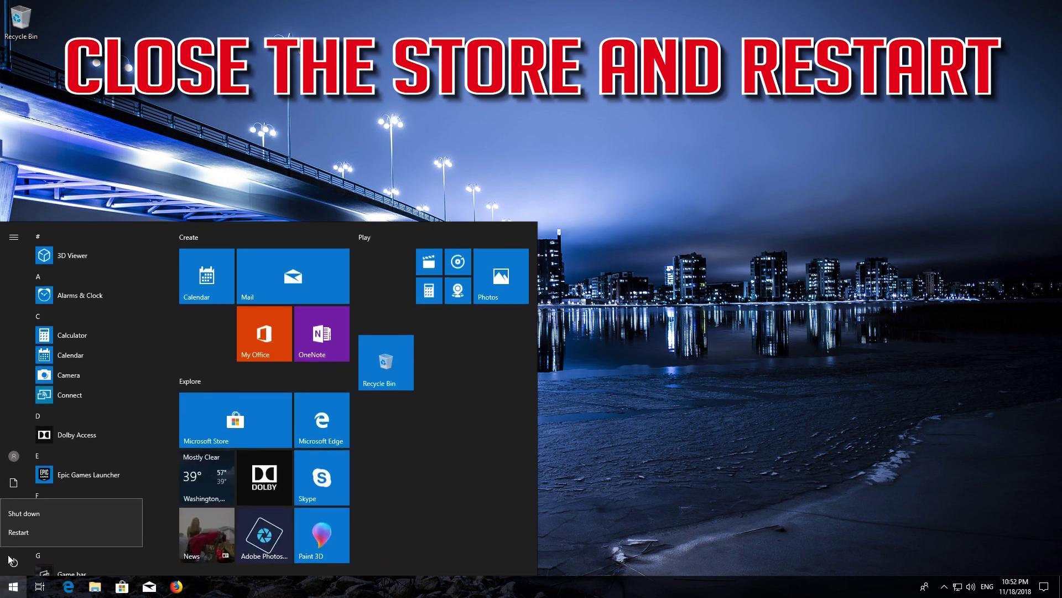
click(25, 528)
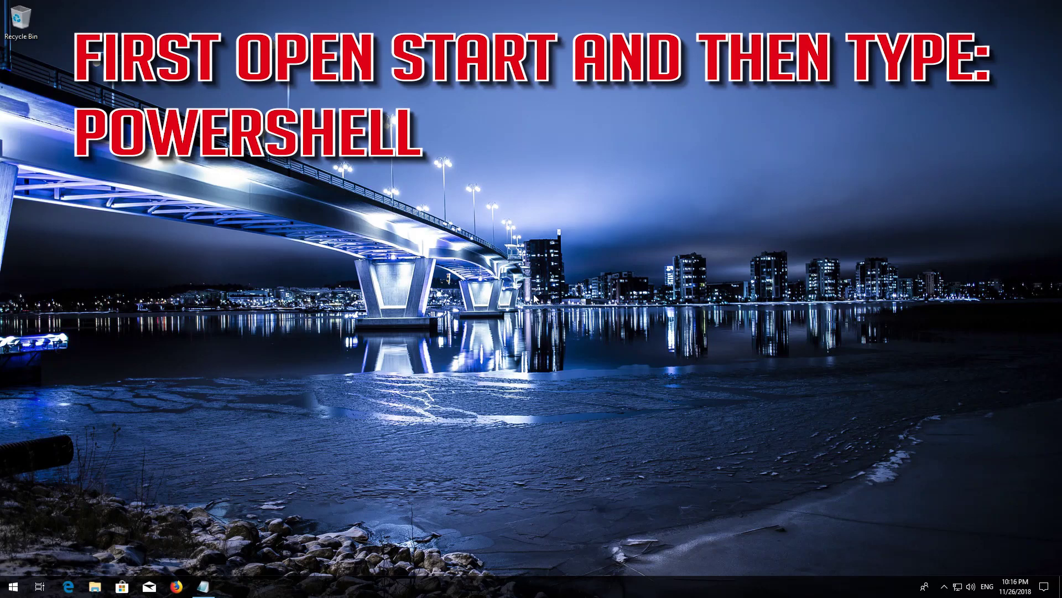
Start Windows PowerShell as administrator, approve the User Account Control request, and move its window toward the middle of the desktop.
key(super)
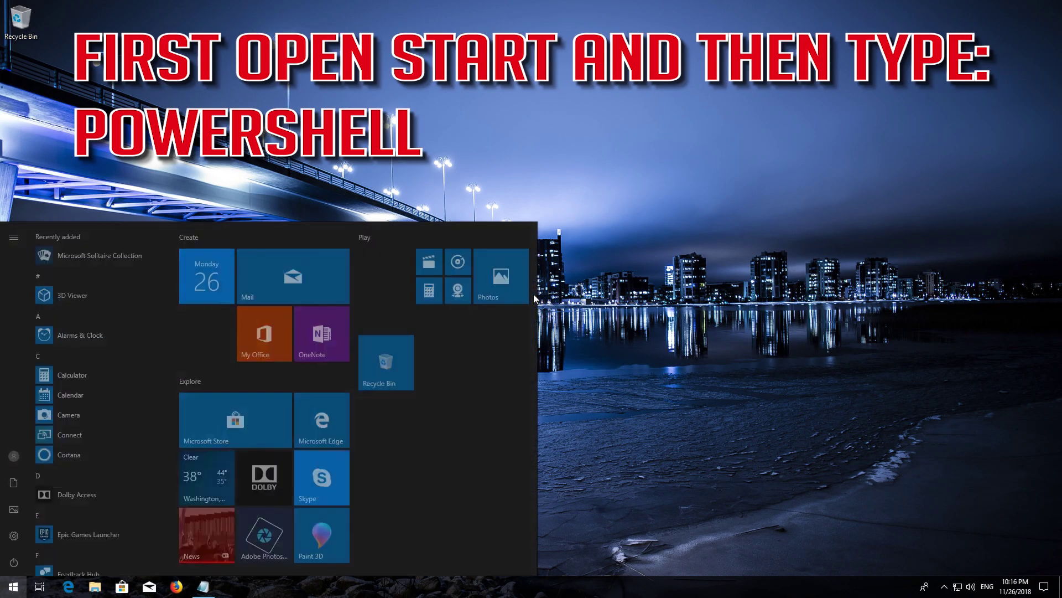
text(poweshell)
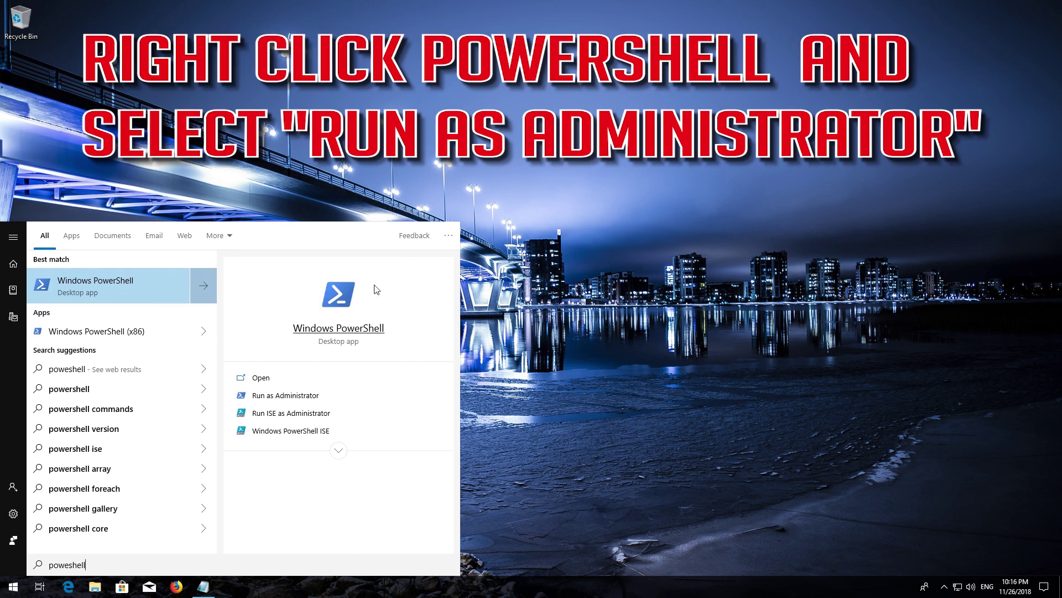
right_click(140, 284)
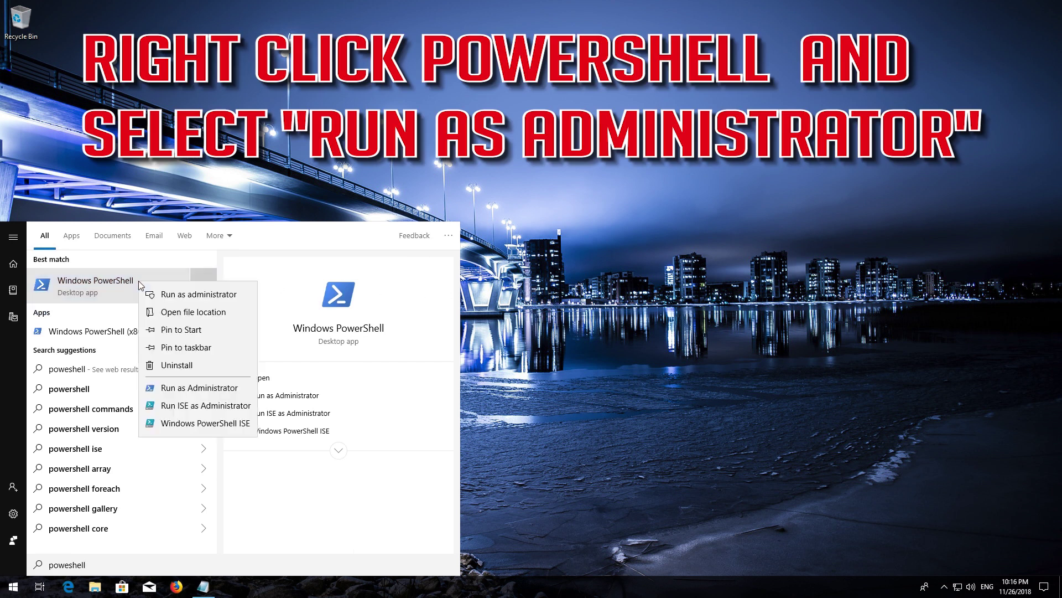
click(195, 297)
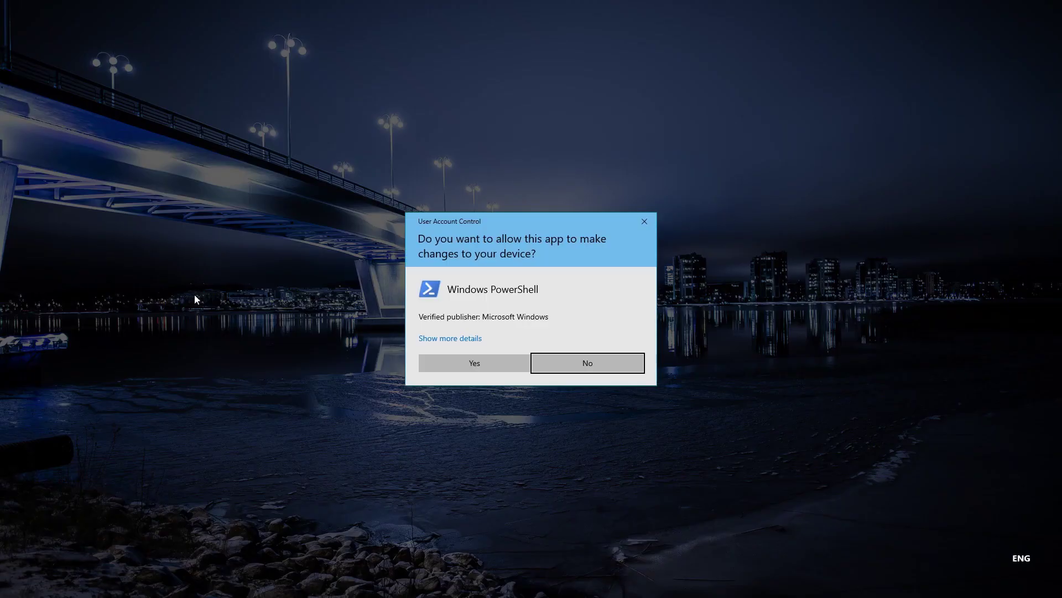
click(481, 361)
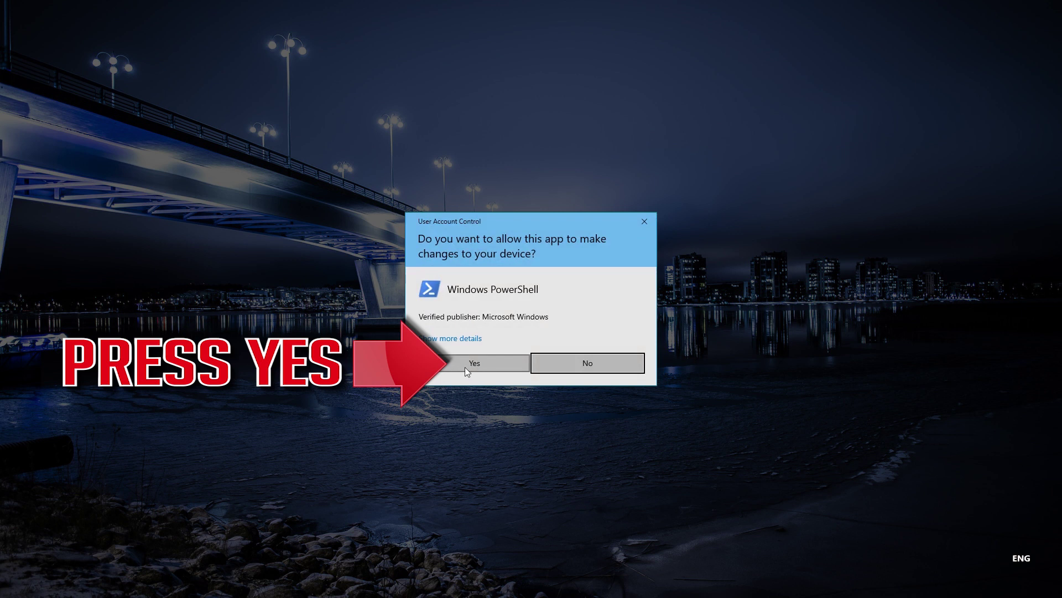
click(464, 367)
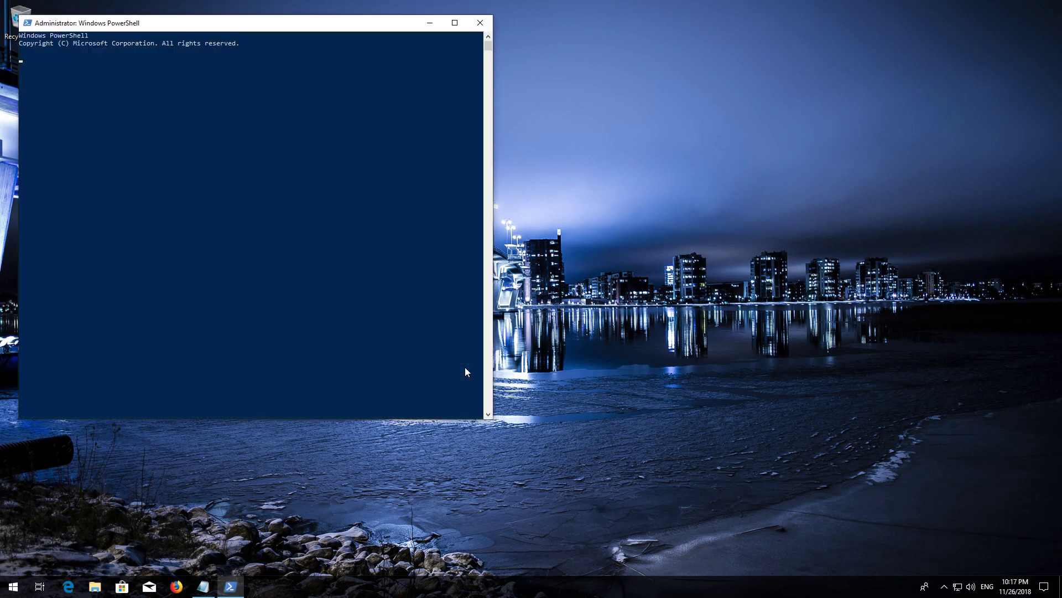
drag(278, 31, 481, 52)
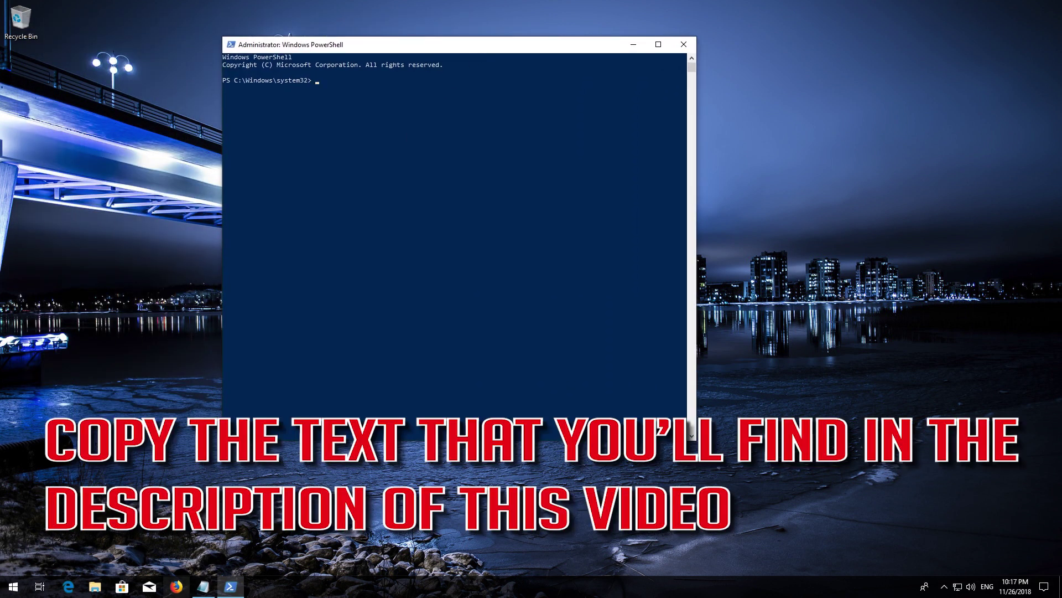
Switch to Notepad, copy the whole Get-AppXPackage command for Microsoft.WindowsStore, and minimize Notepad.
click(203, 586)
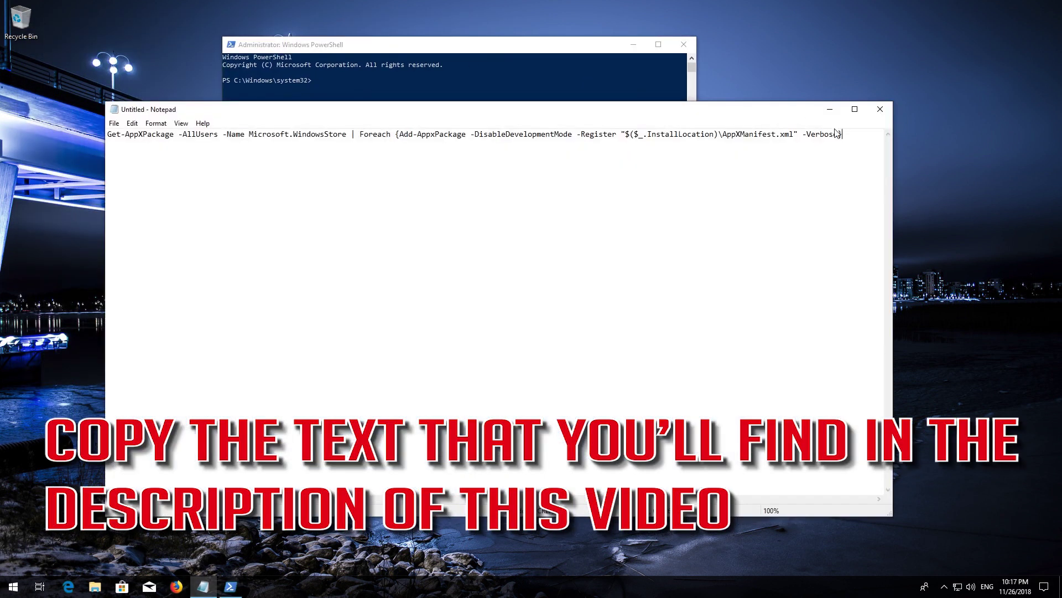
drag(842, 134, 69, 127)
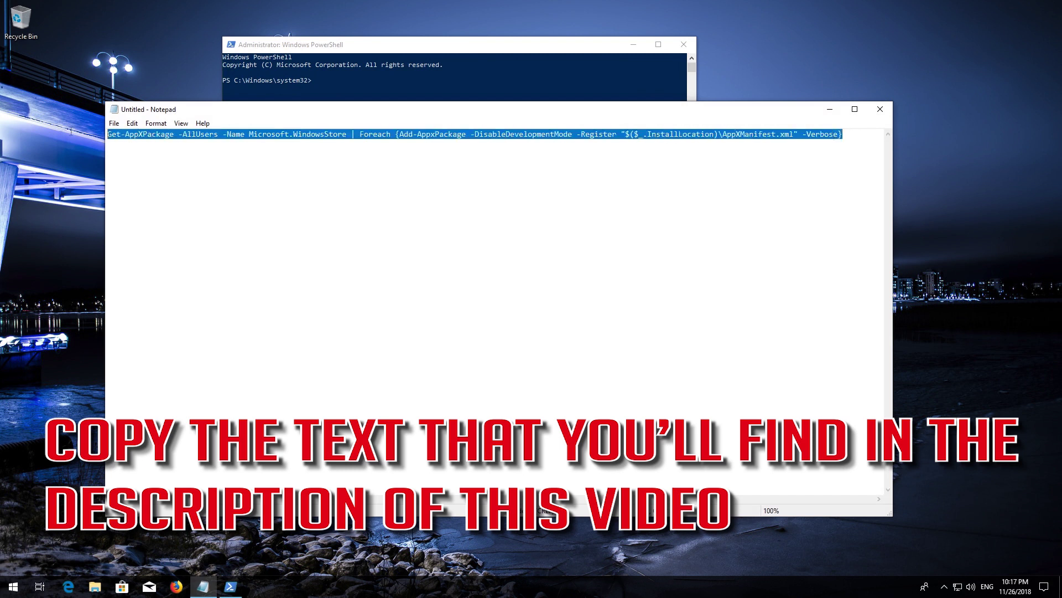
right_click(114, 132)
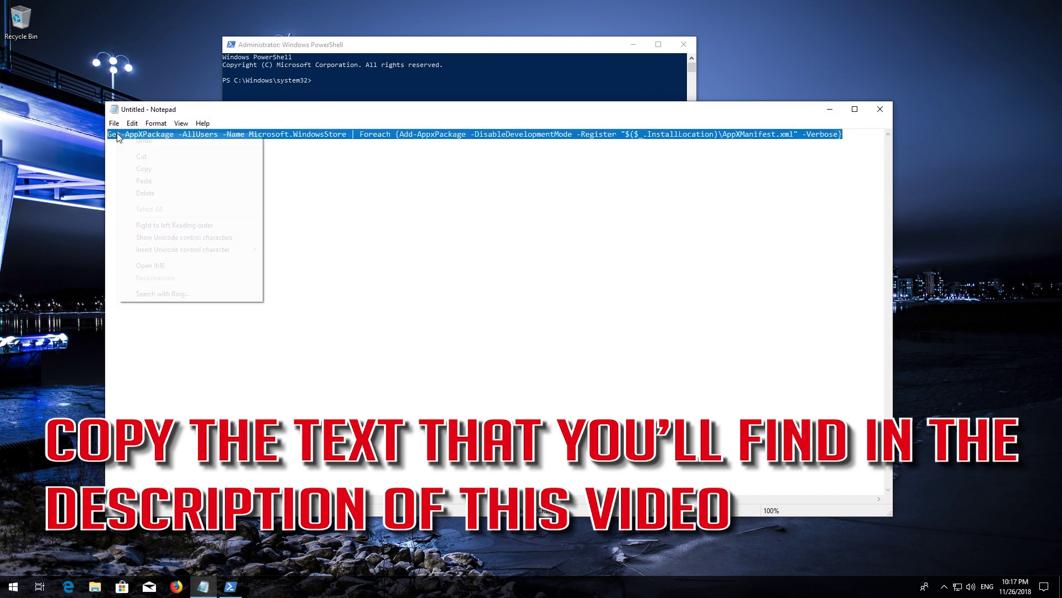
click(142, 169)
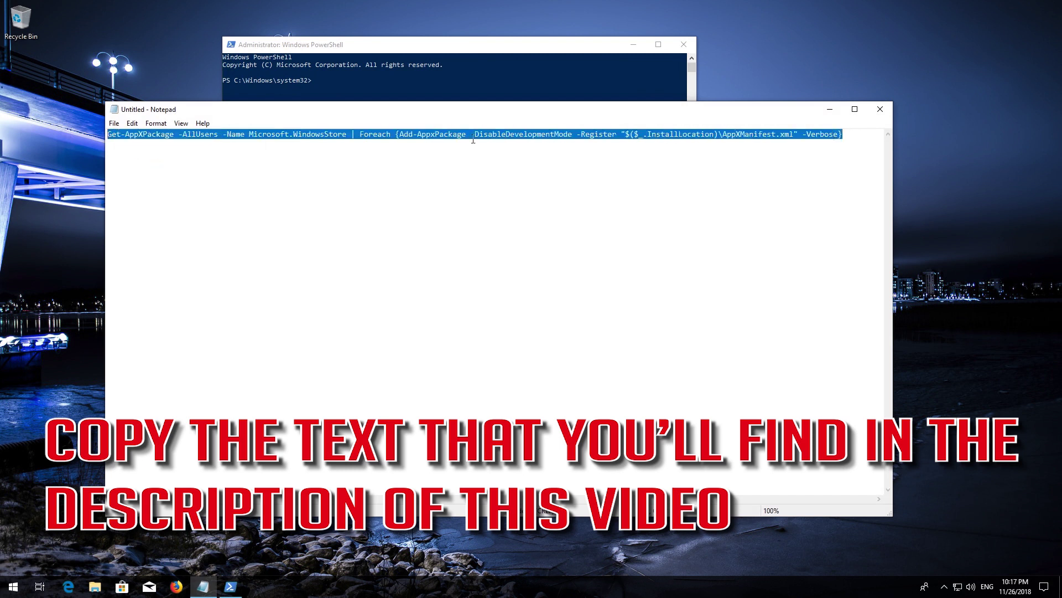
click(830, 110)
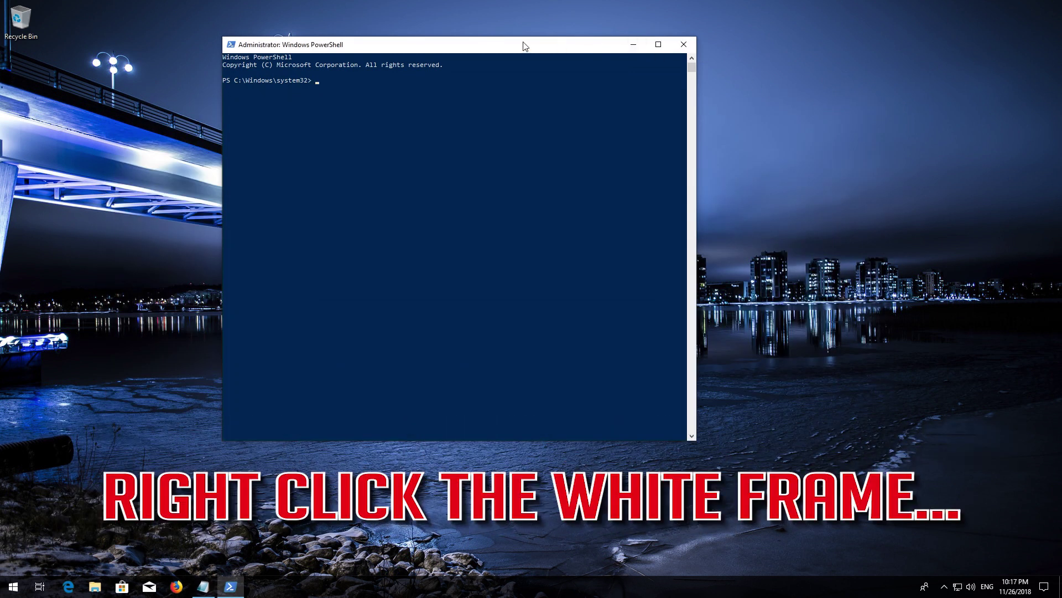
Paste the copied Get-AppXPackage command into the administrator PowerShell window and run it to re-register Microsoft.WindowsStore.
right_click(484, 44)
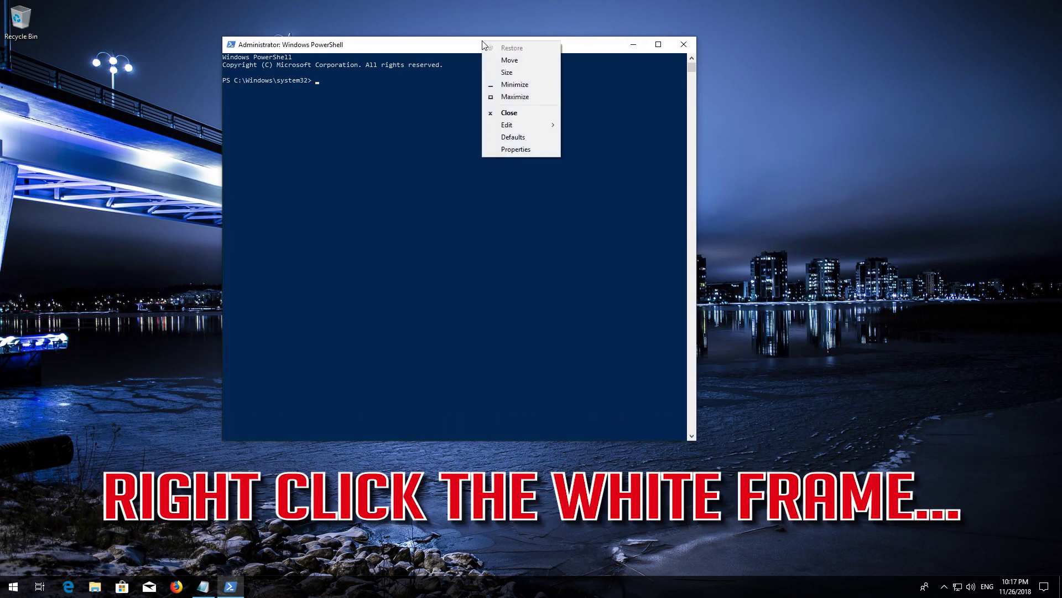
mouse_move(519, 128)
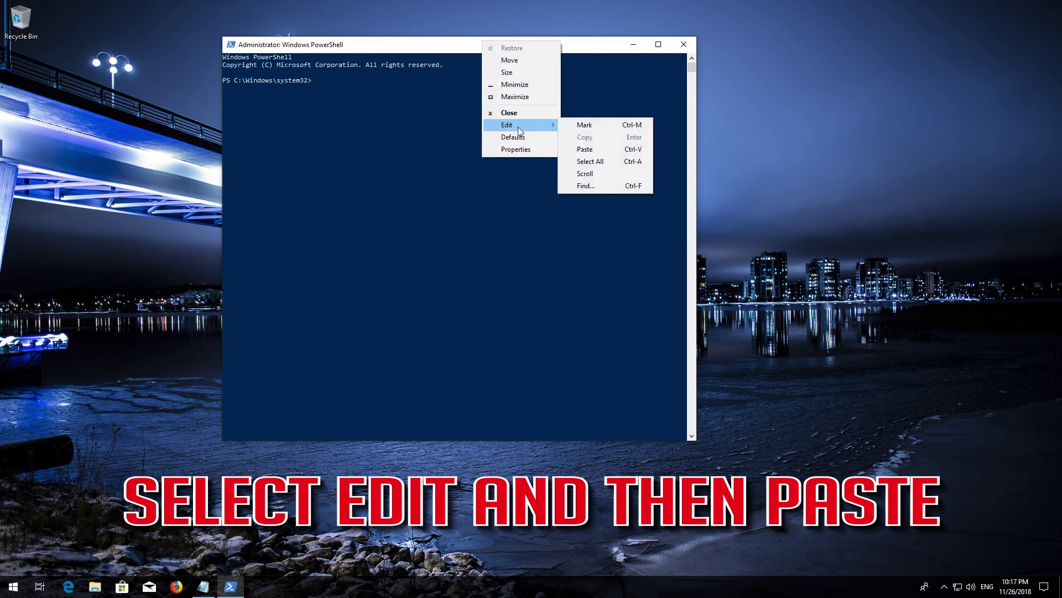
click(604, 149)
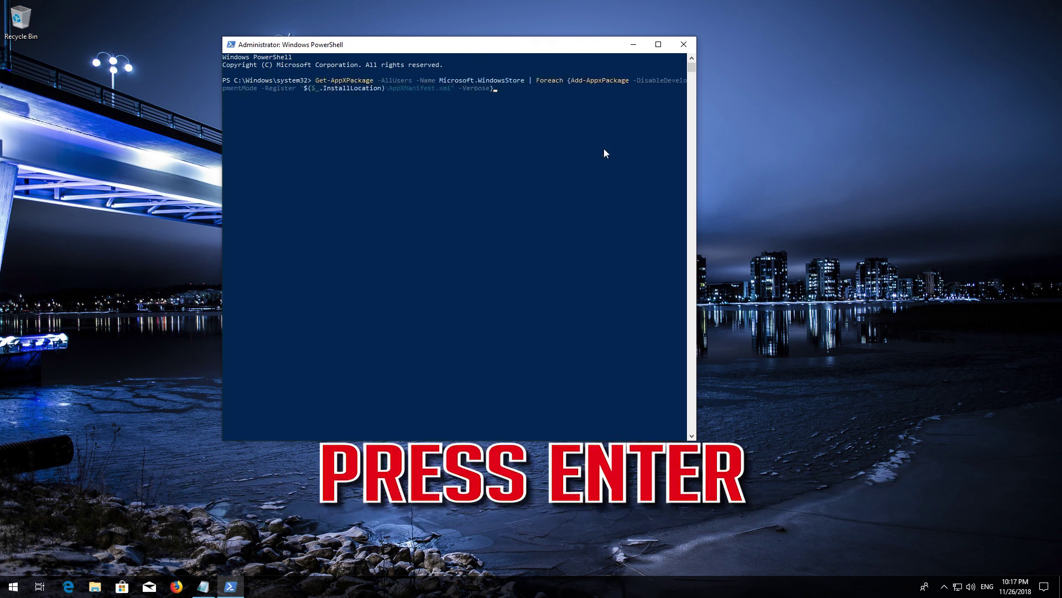
key(Return)
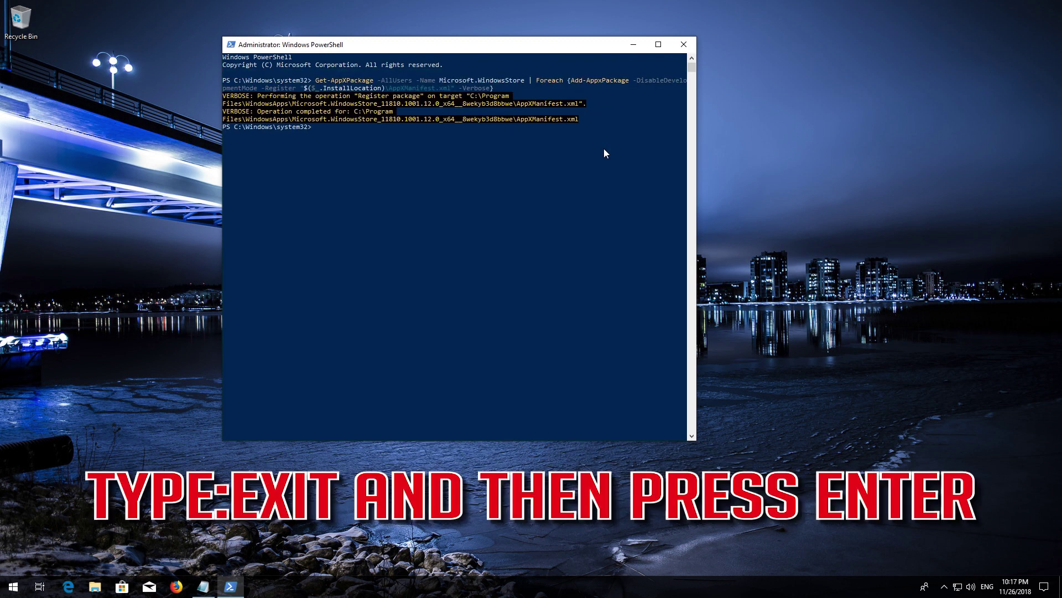
Close the PowerShell session with the exit command and restart the computer.
text(exit)
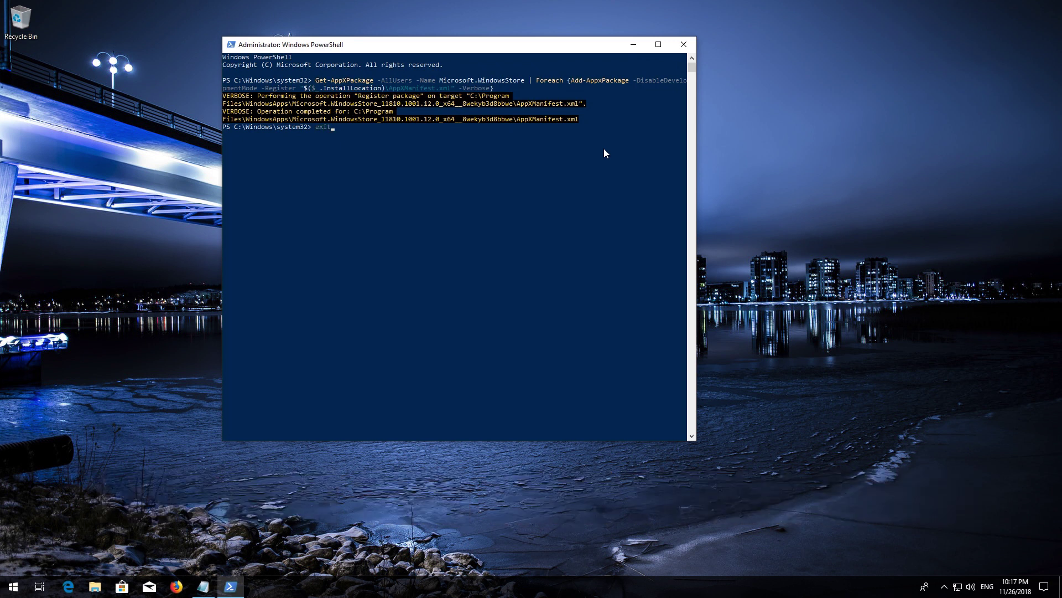
key(Return)
key(super)
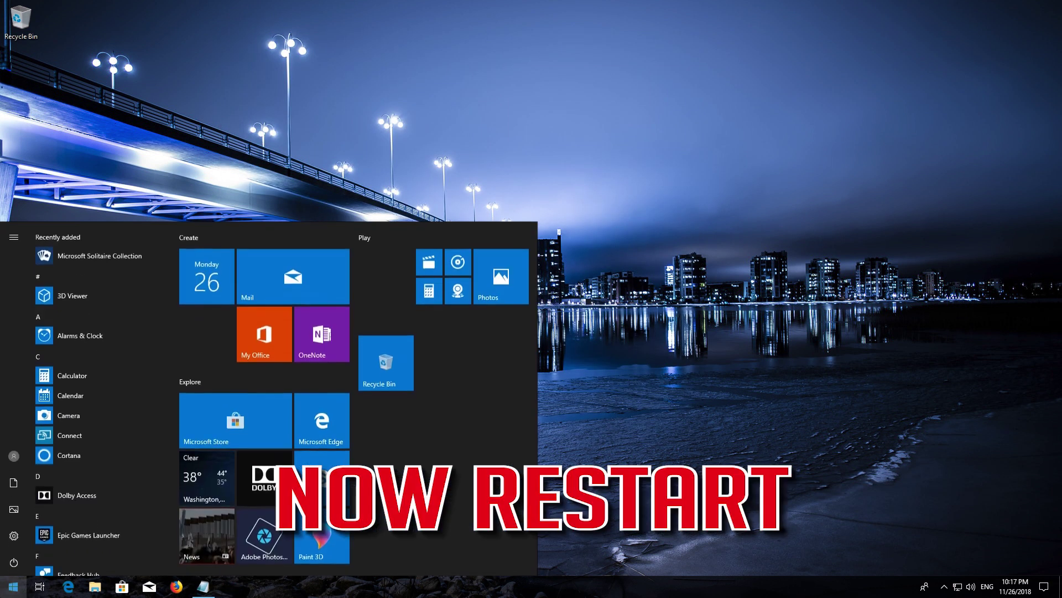
click(10, 566)
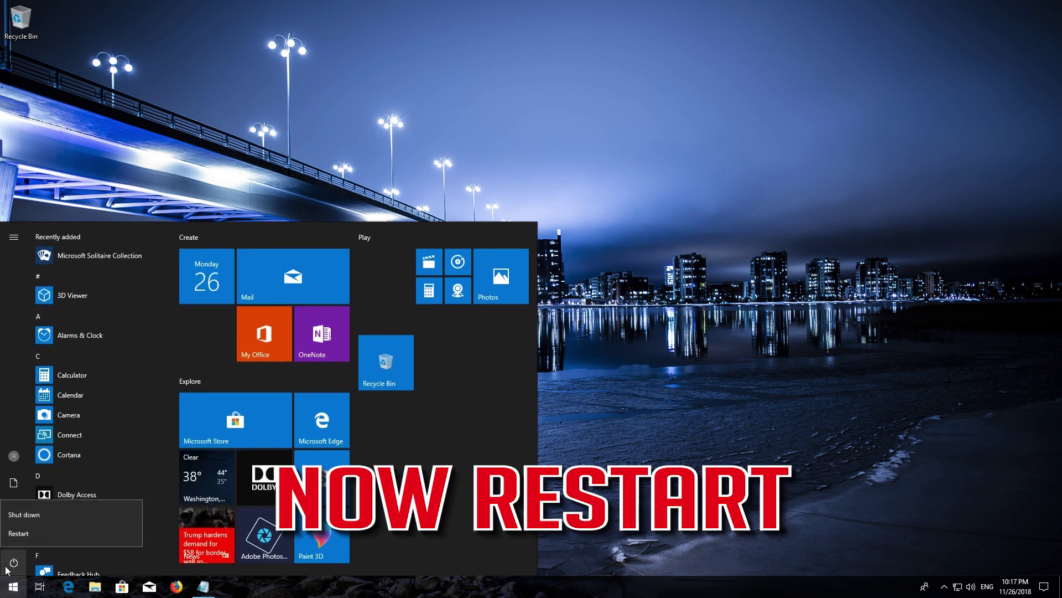
click(26, 535)
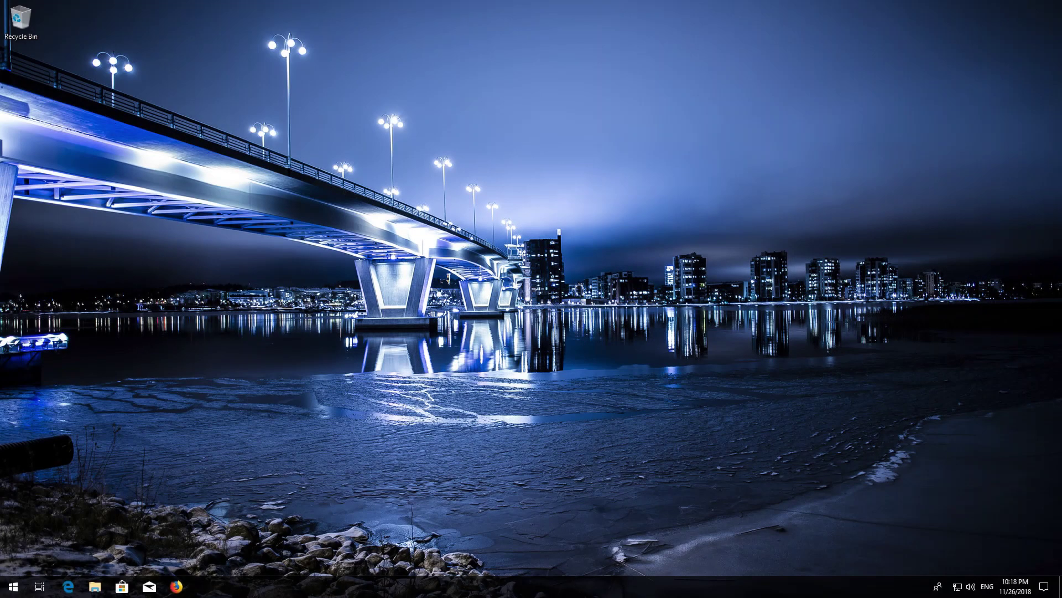
Open Microsoft Store to check whether it works.
click(14, 586)
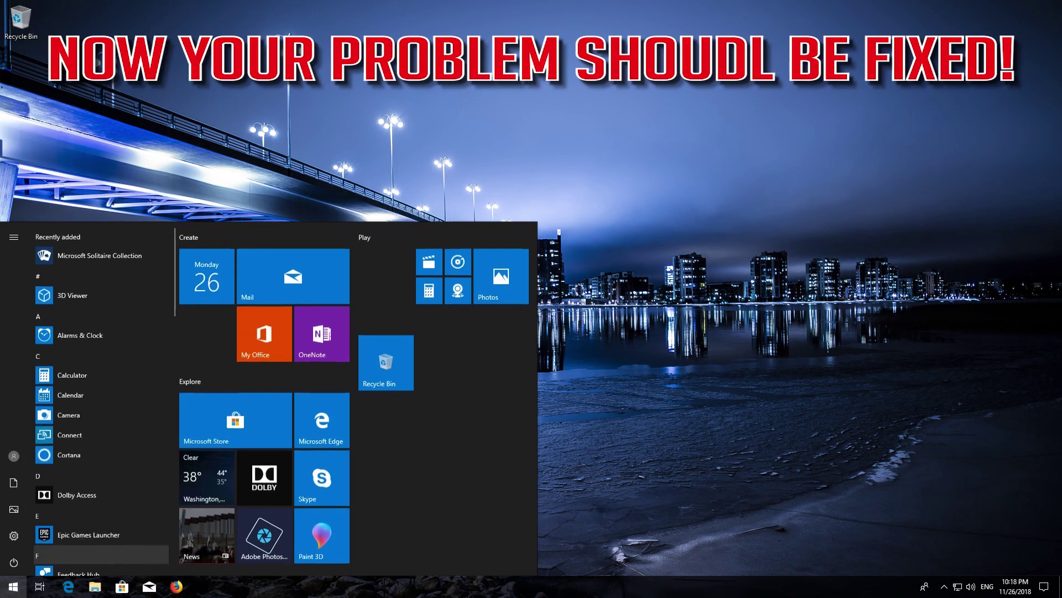
click(196, 437)
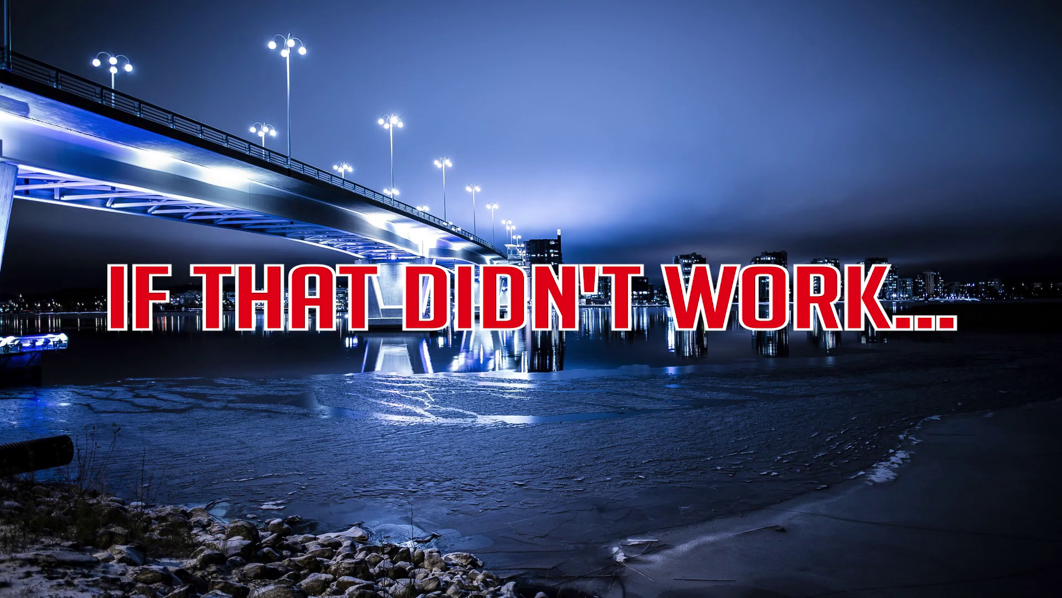
Open Windows Settings and go to the Apps & features page.
key(super)
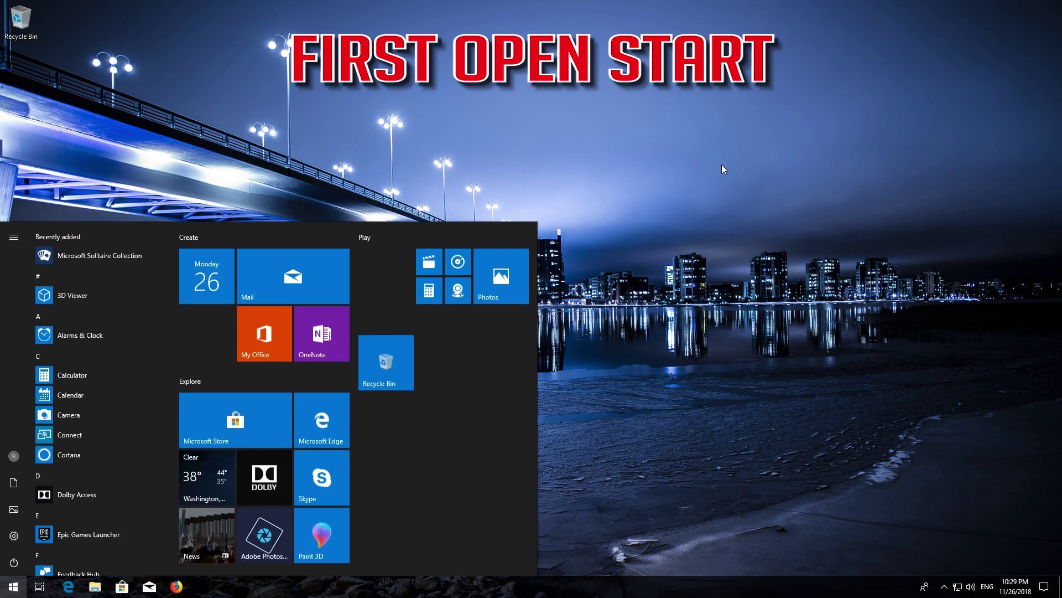
click(16, 536)
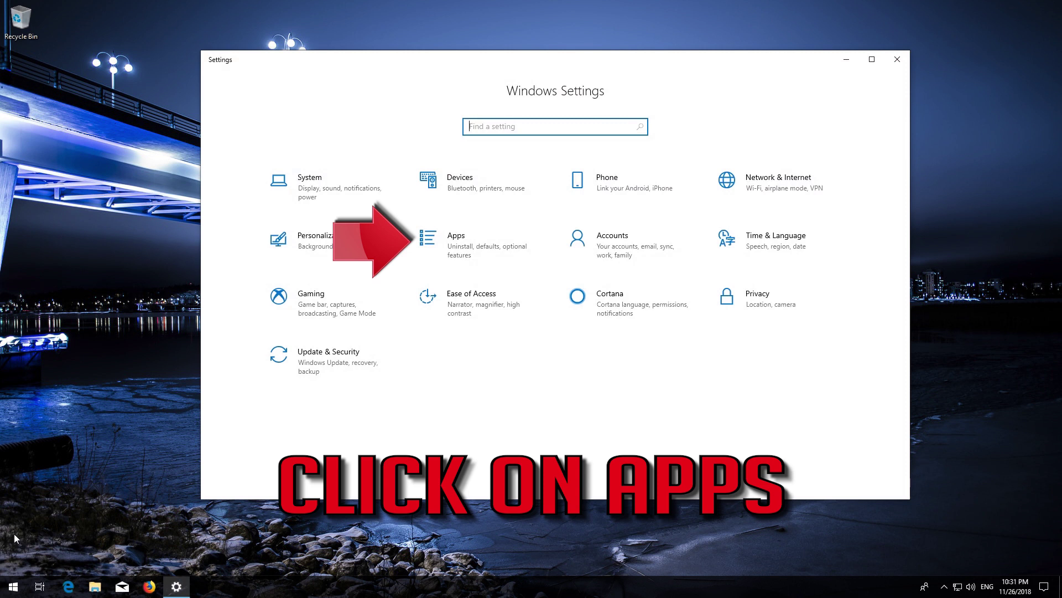
click(479, 247)
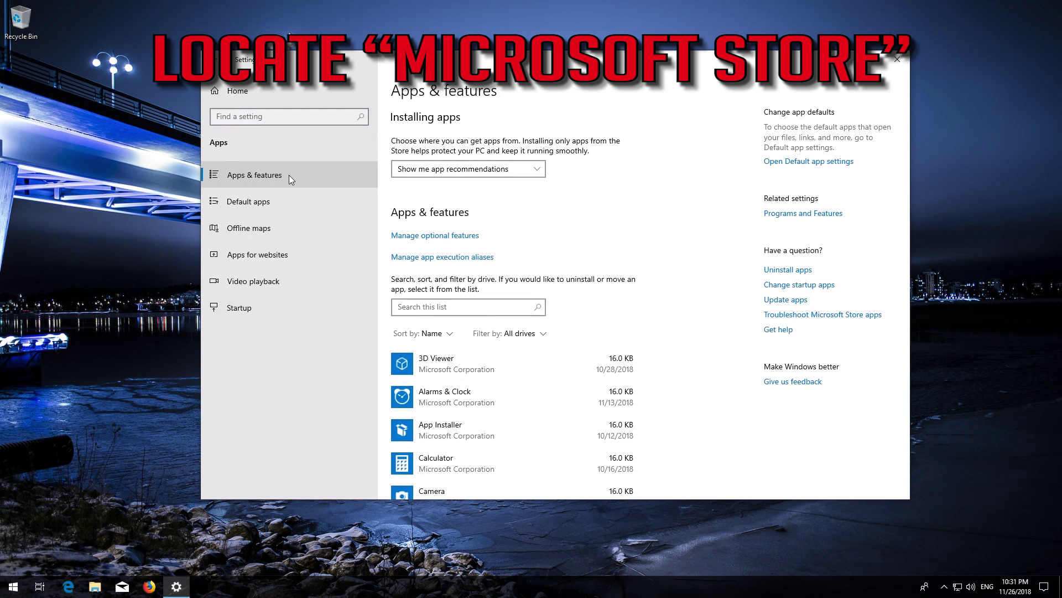
Locate Microsoft Store in the list of installed apps and open its advanced options.
scroll(440, 252, down, 5)
scroll(440, 252, down, 6)
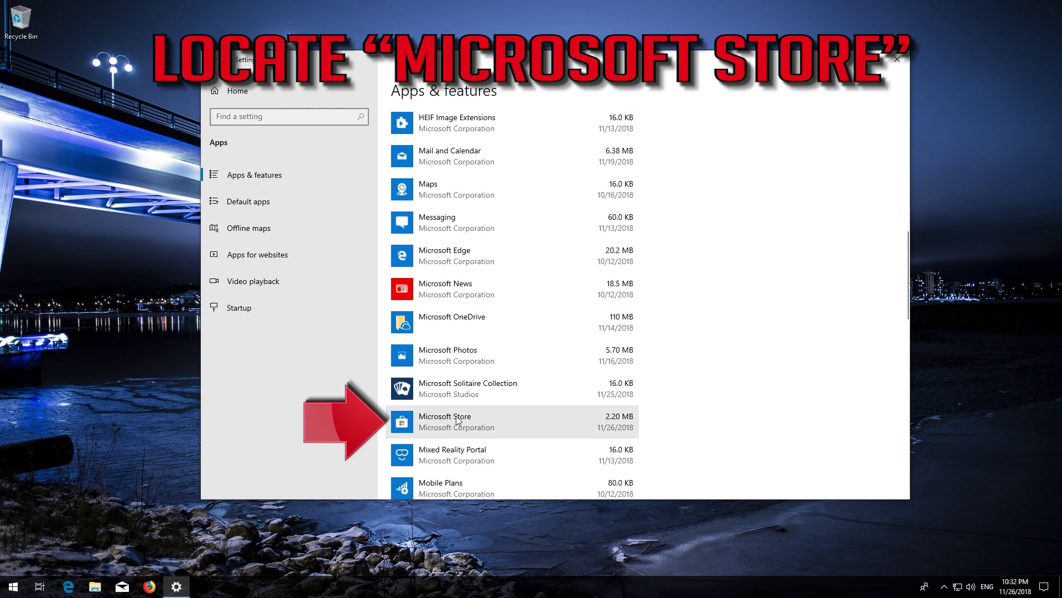
click(522, 419)
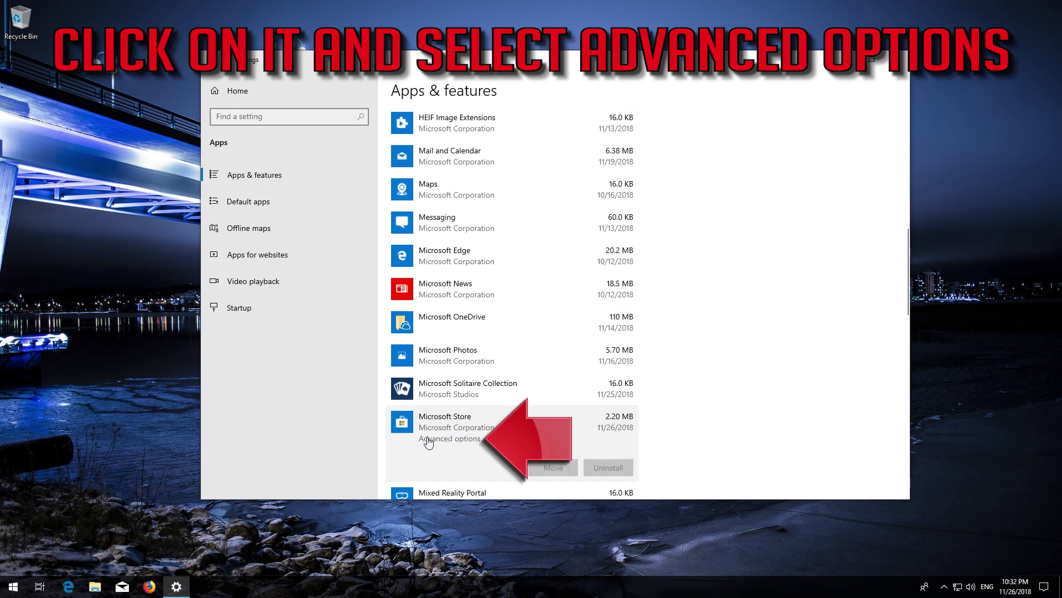
click(435, 439)
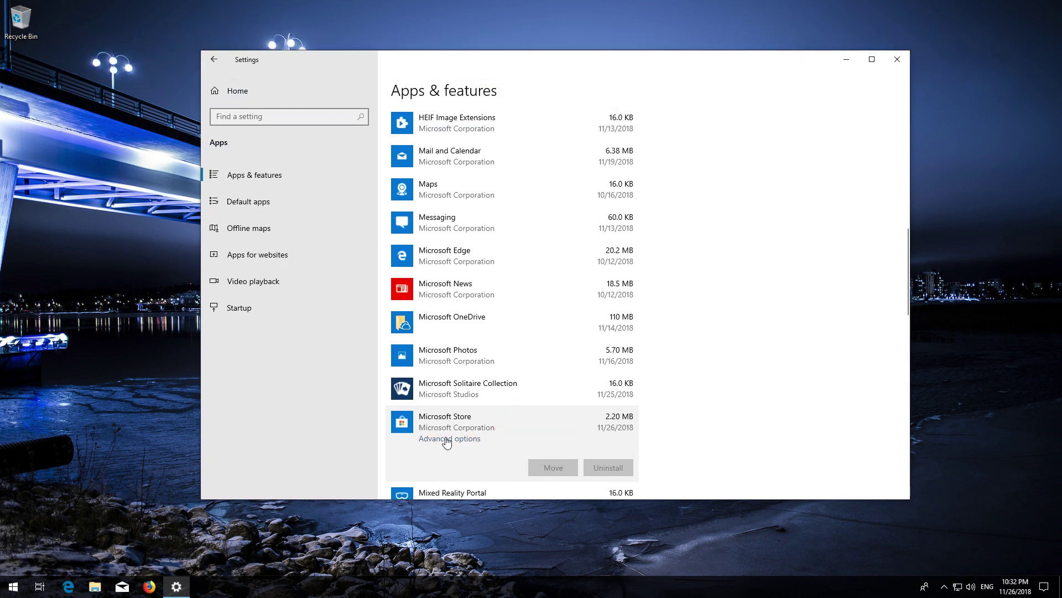
click(447, 439)
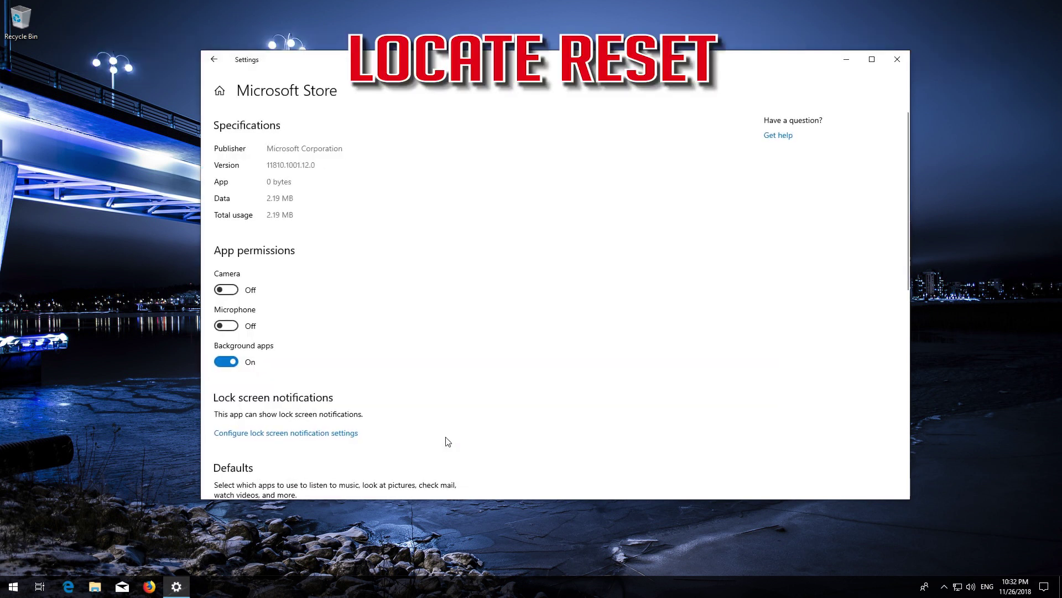
Reset the Microsoft Store app, confirm the deletion of its data, and close Settings.
scroll(440, 403, down, 2)
scroll(440, 402, down, 5)
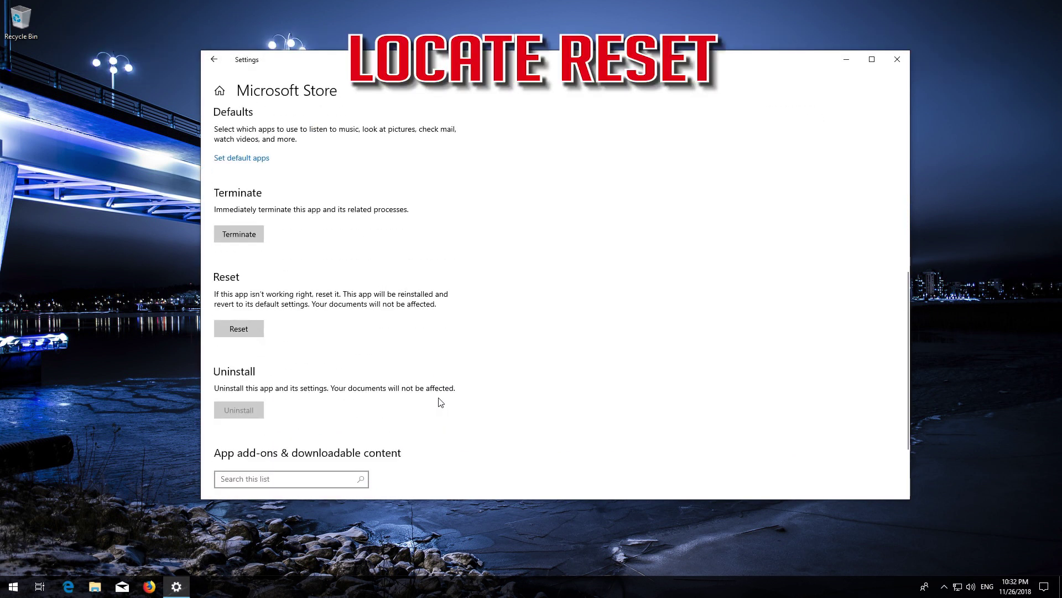
scroll(440, 402, down, 2)
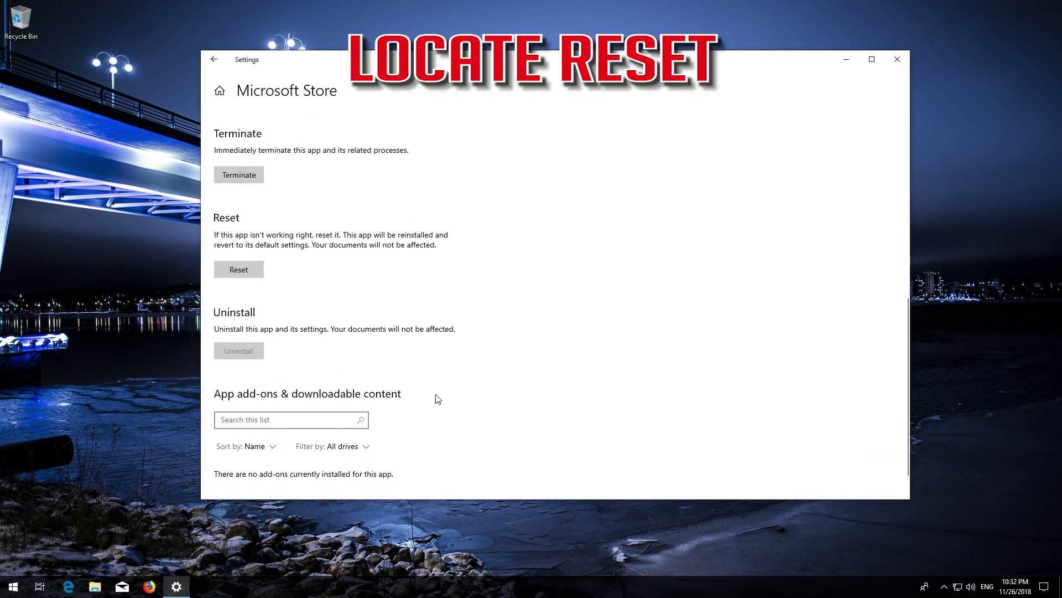
click(231, 268)
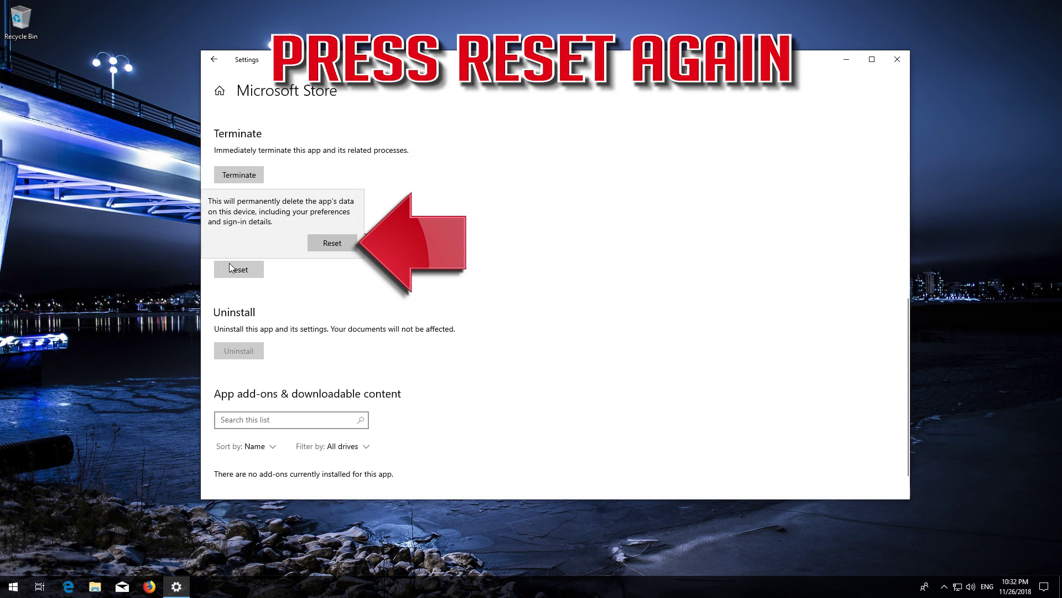
click(332, 244)
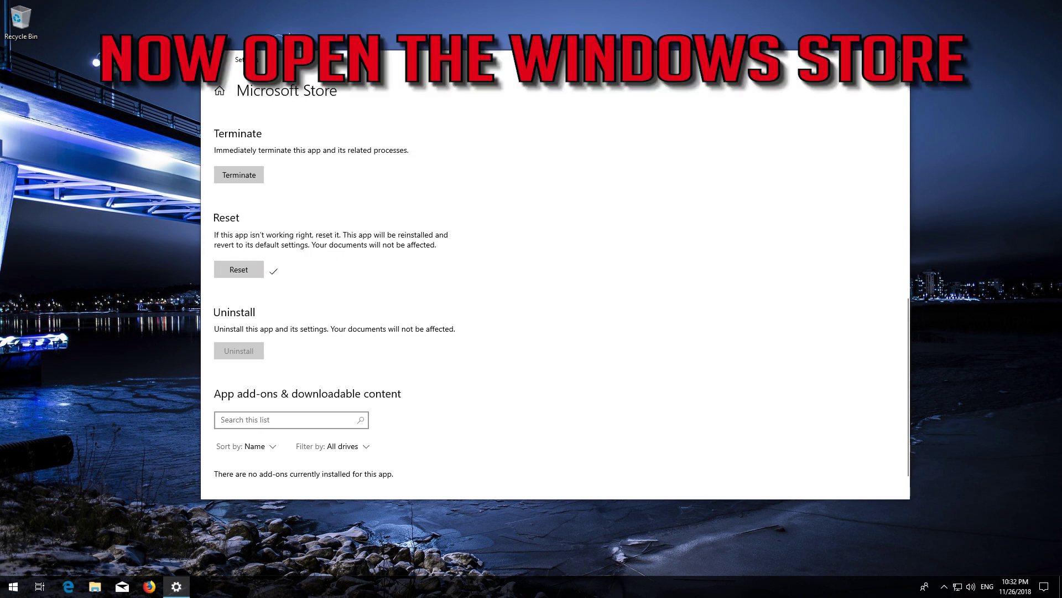
click(897, 59)
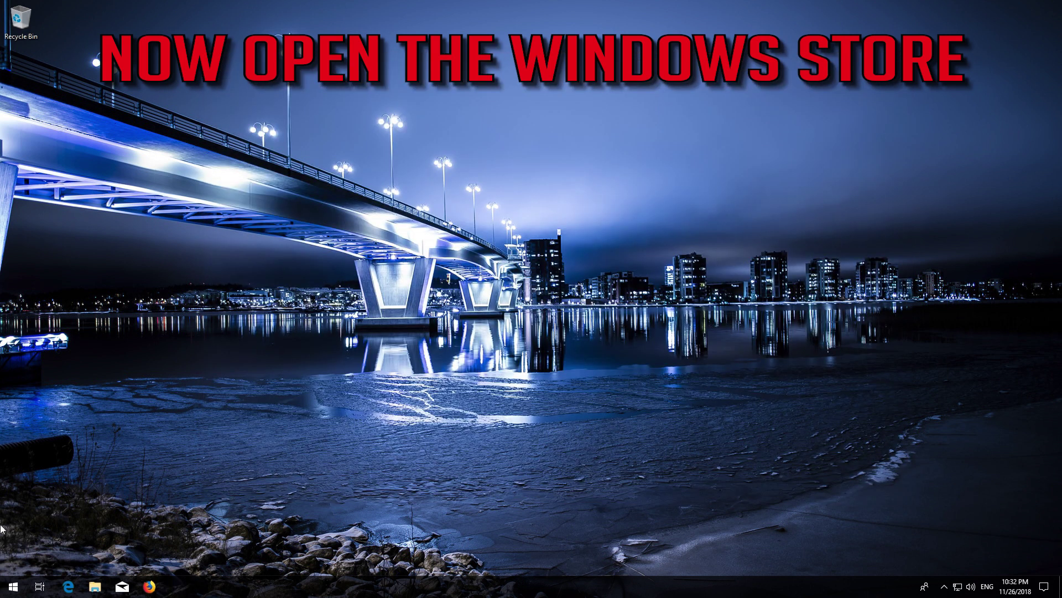
Open Microsoft Store to check that it loads after the reset, and close it again.
click(12, 586)
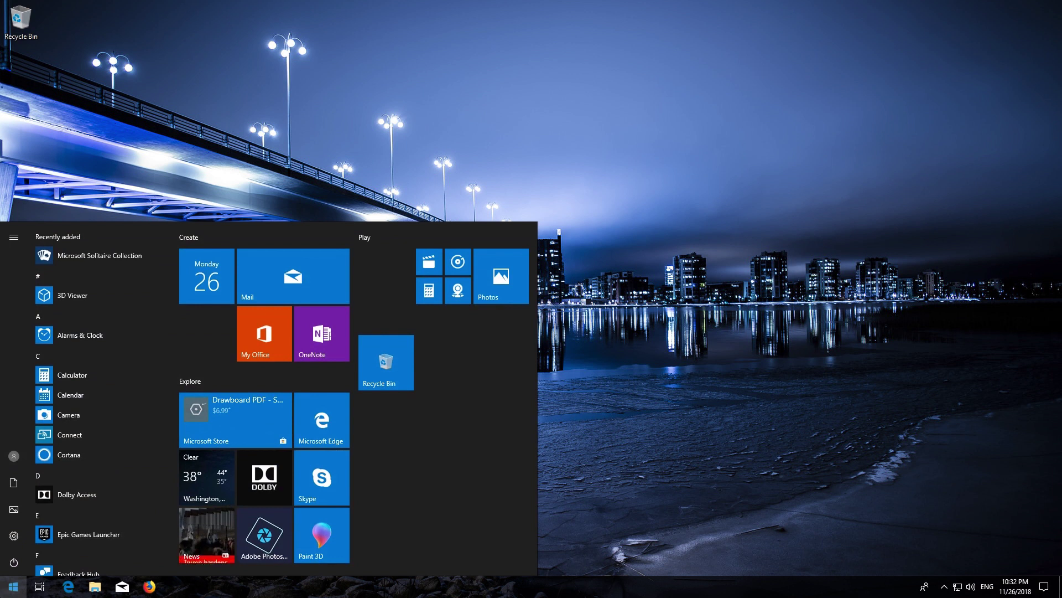
click(237, 404)
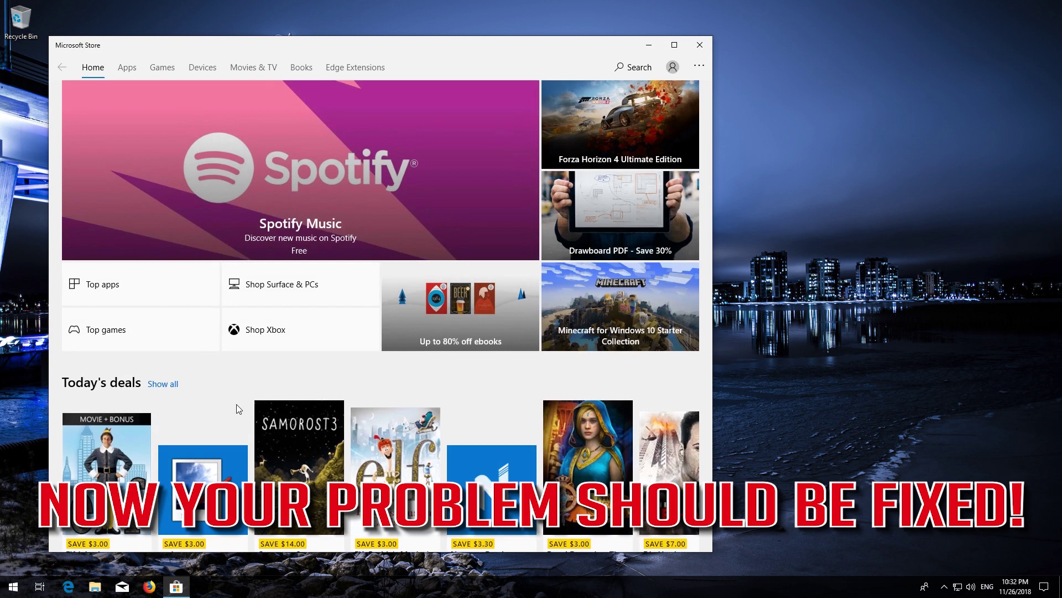
click(700, 45)
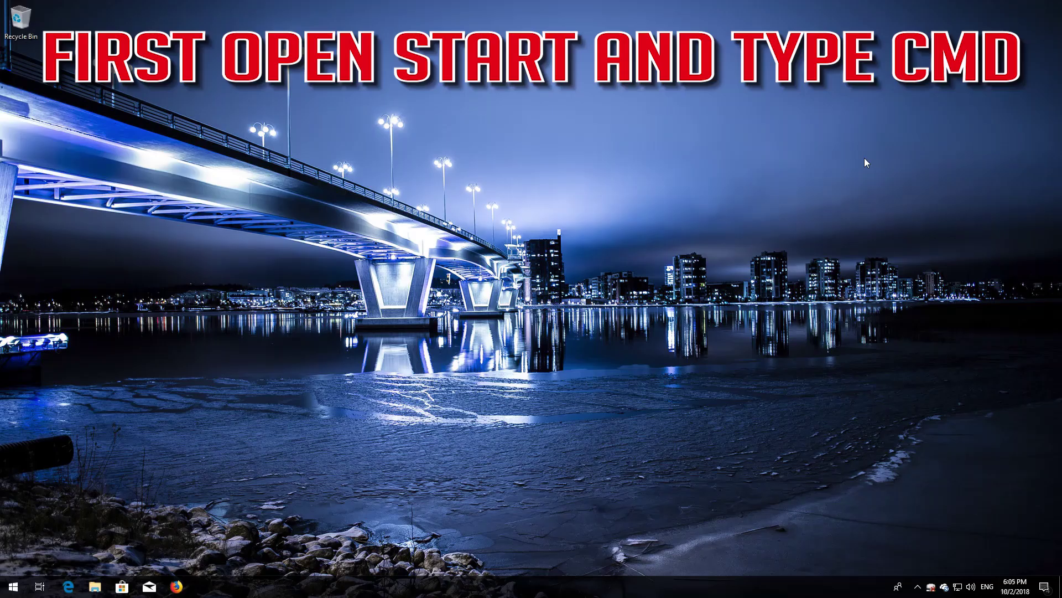
Search for cmd, run Command Prompt as administrator, and move its window toward the middle of the desktop.
key(super)
text(cmd)
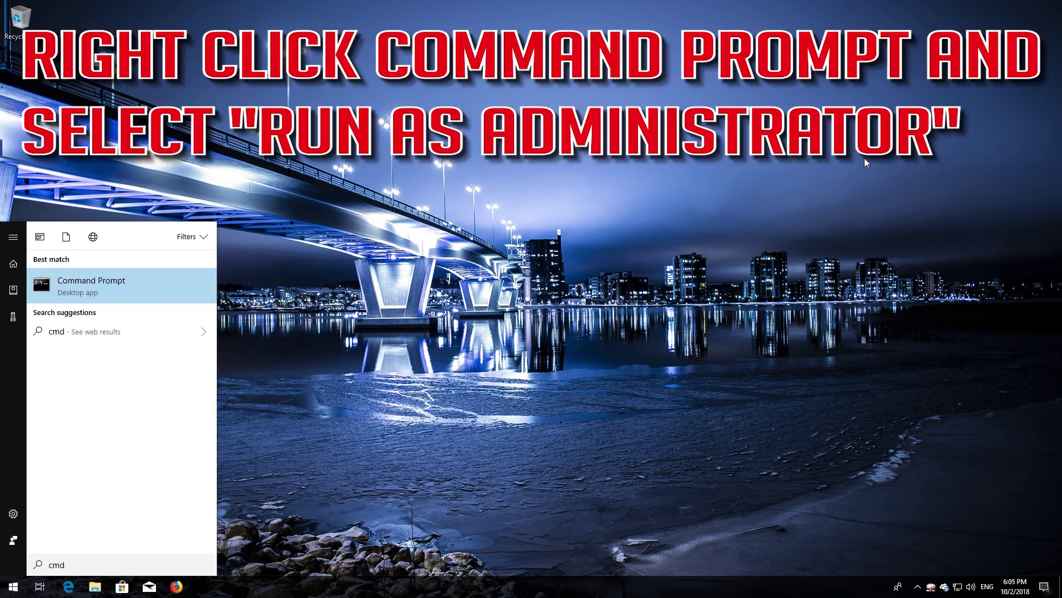
right_click(111, 285)
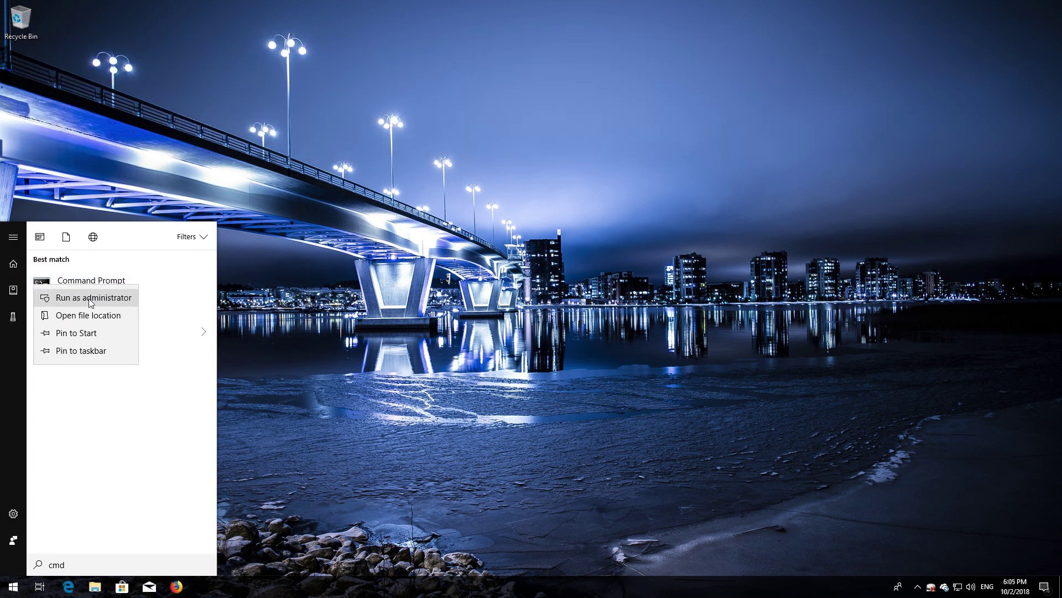
click(89, 300)
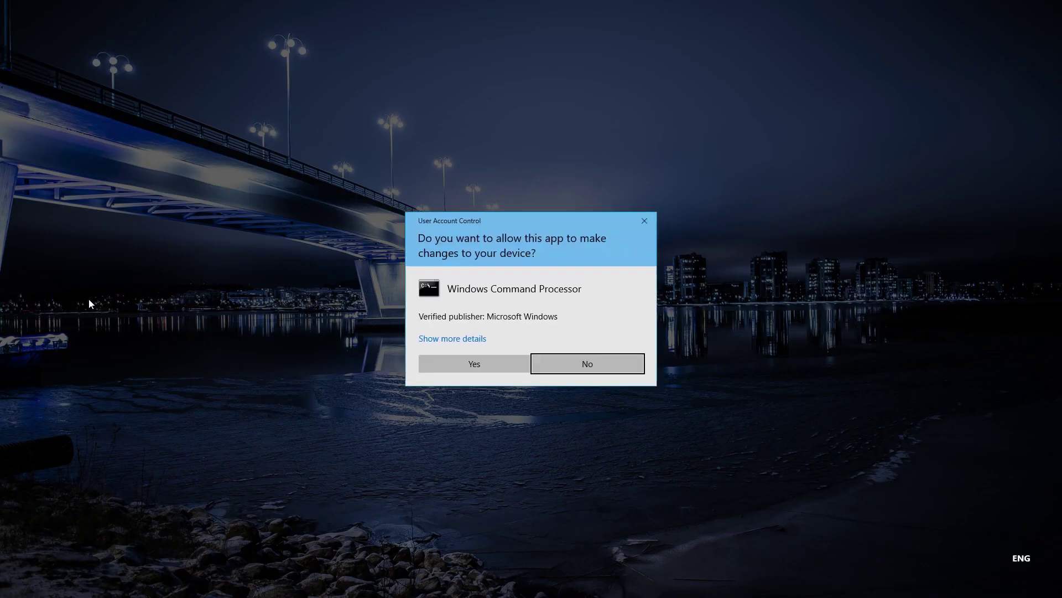
click(473, 364)
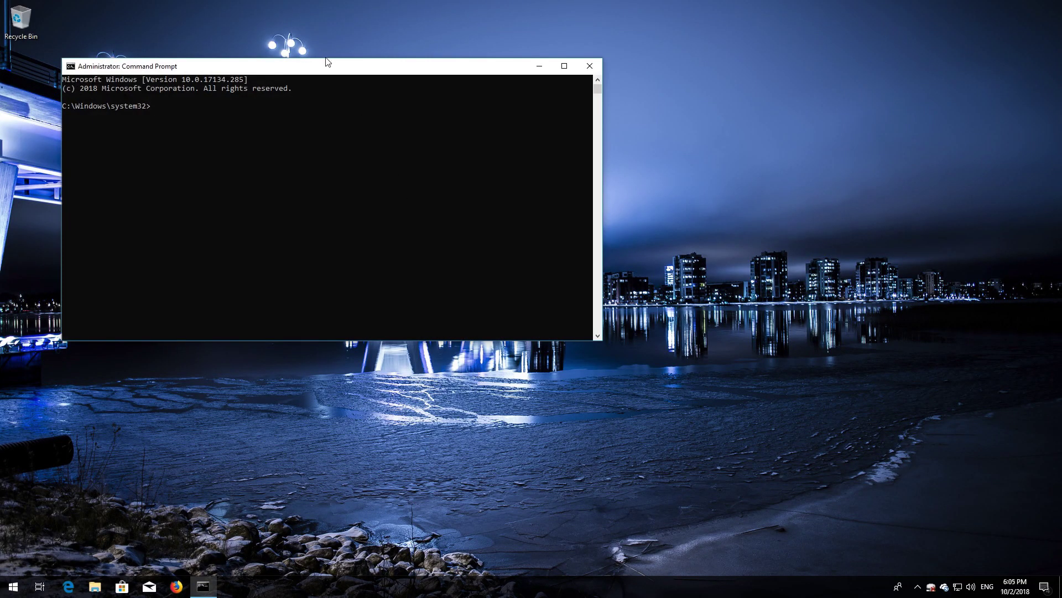
drag(325, 66, 609, 143)
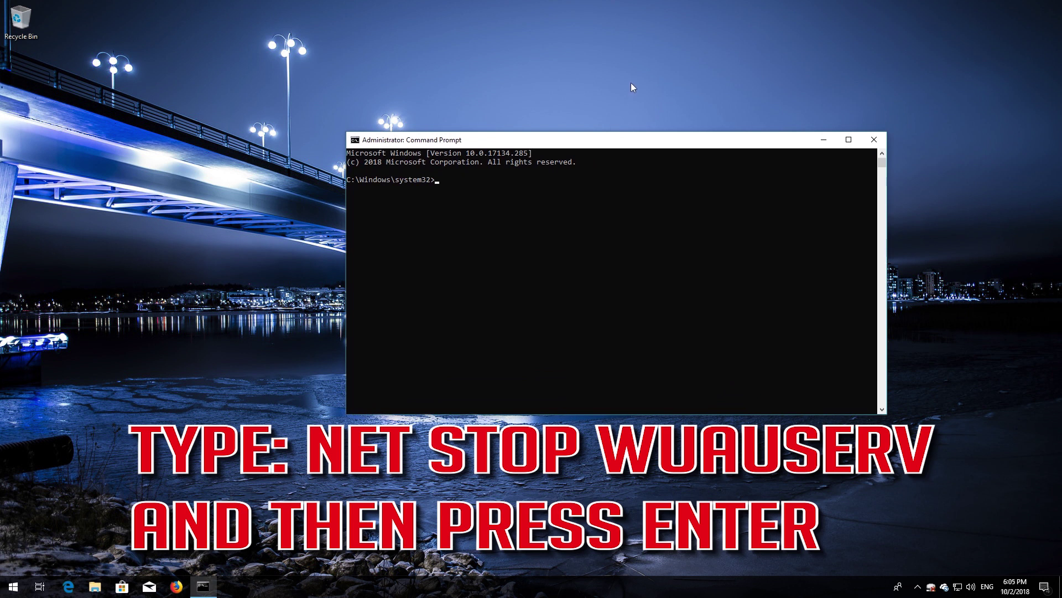
Stop the Windows Update and Cryptographic services with "net stop wuauserv" and "net stop cryptSVC".
text(net stop wuauserv)
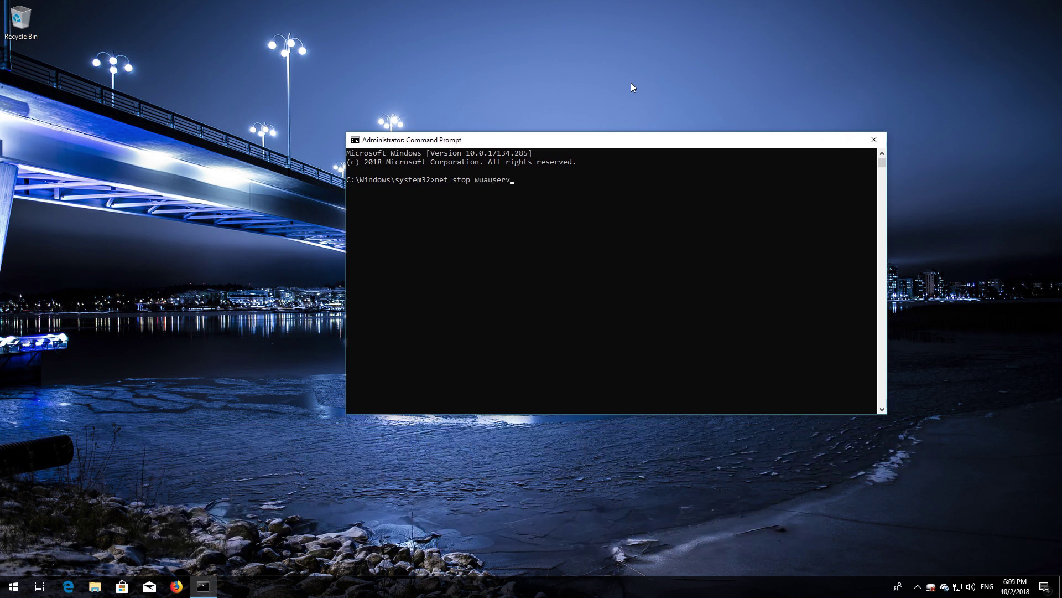
key(Return)
text(n)
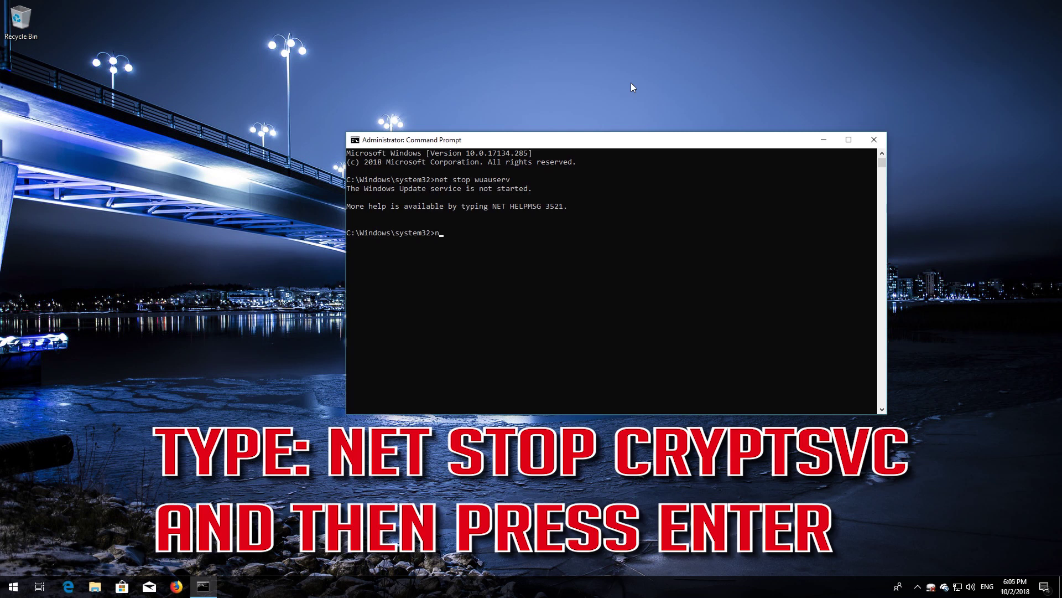
text(et stop cryptSVC)
key(Return)
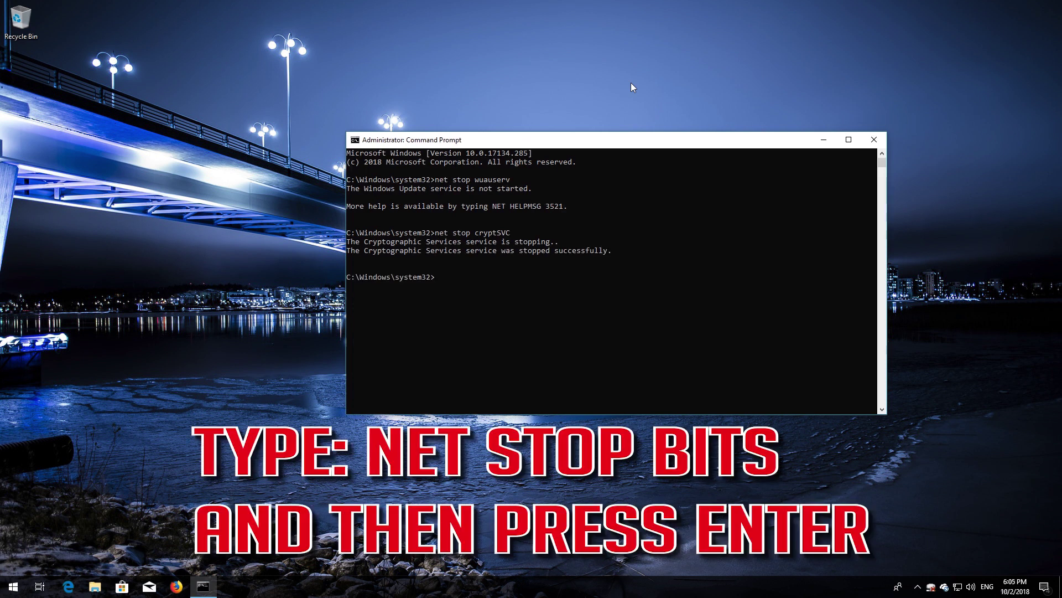
Stop the Background Intelligent Transfer and Windows Installer services with "net stop bits" and "net stop msiserver".
text(net stop bits)
key(Return)
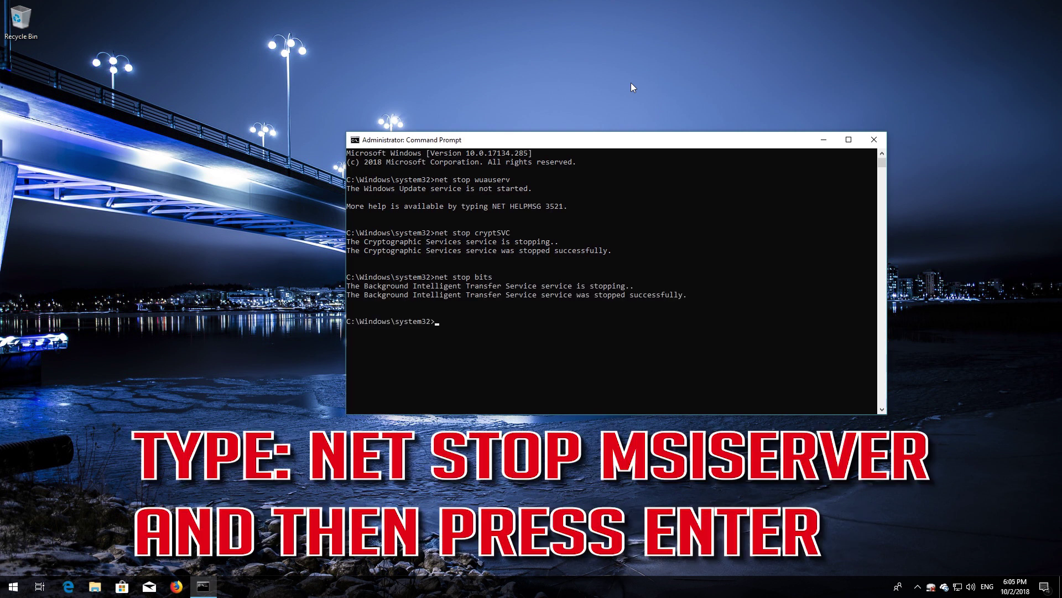
text(net stop msiserver)
key(Return)
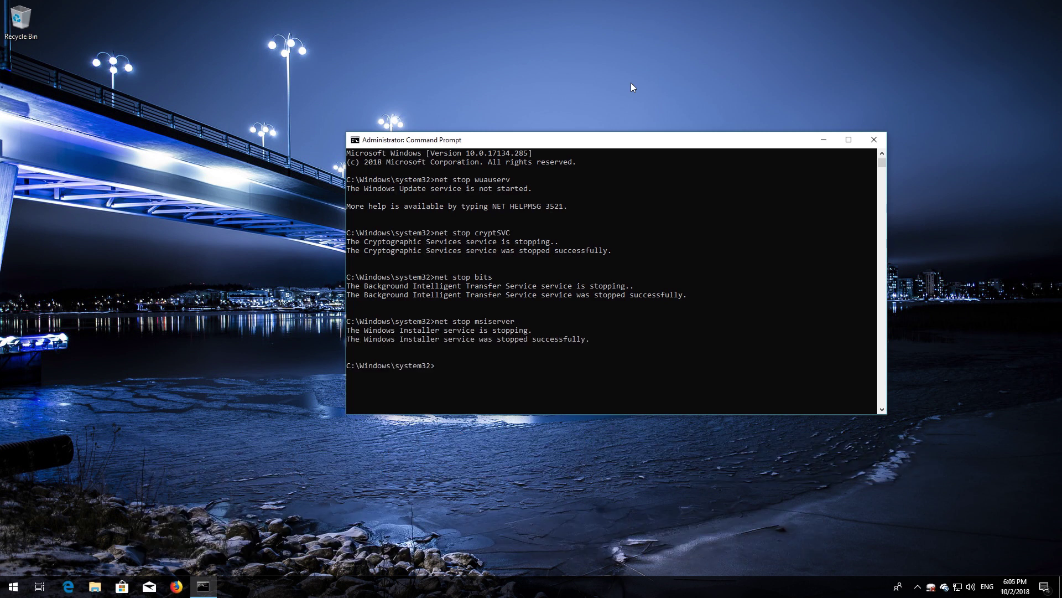
Rename the update download folder with "ren C:\Windows\SoftwareDistribution SoftwareDistribution.old".
text(ren)
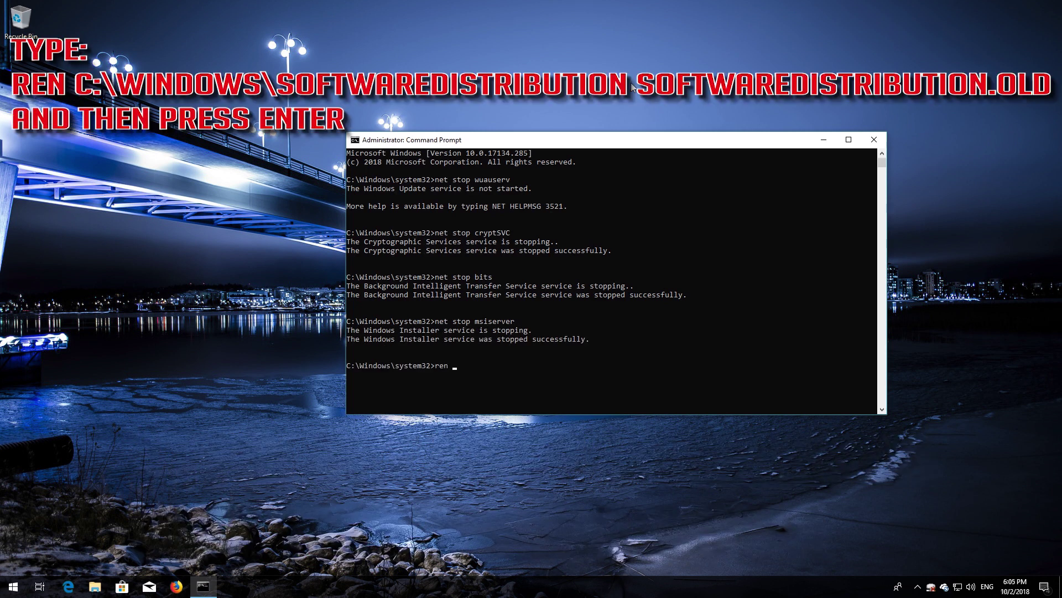
text( C:\Windows\SoftwareDistribution)
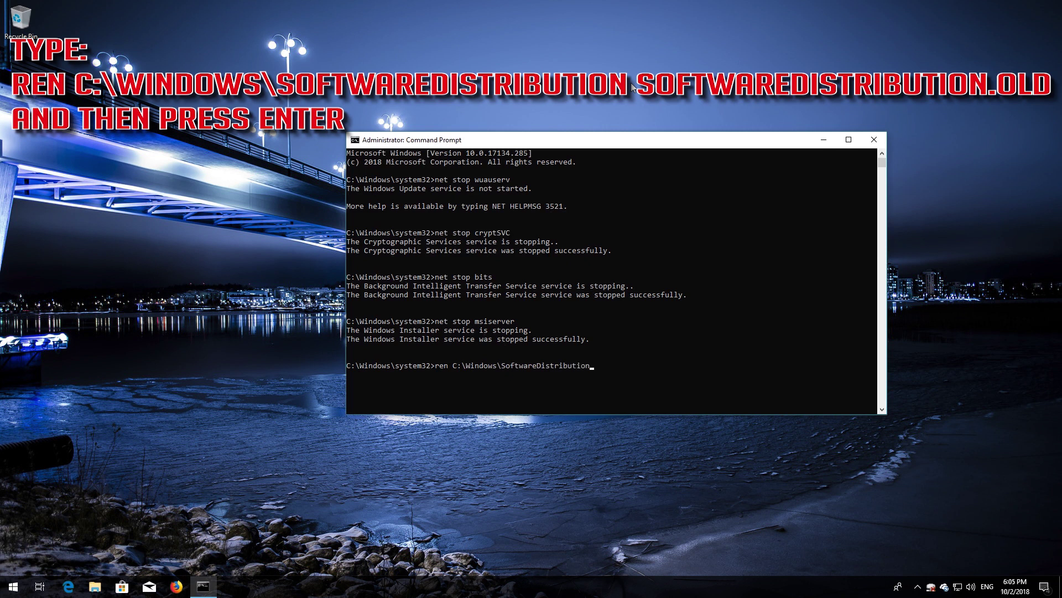
text( SoftwareDistribution.old)
key(Return)
Rename the catroot2 folder with "ren C:\Windows\System32\catroot2 catroot2.old".
text(ren)
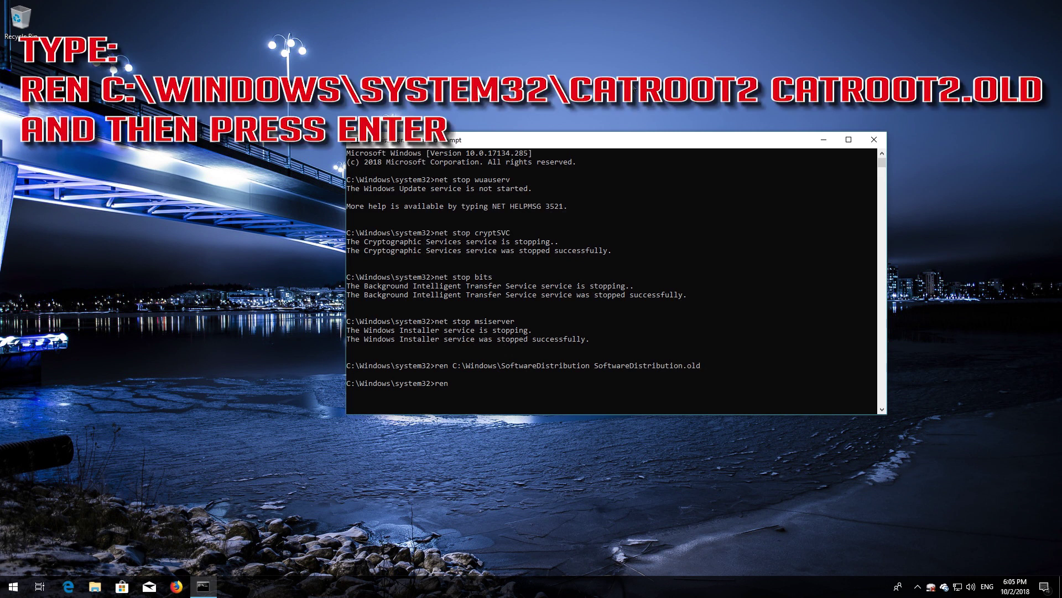
text( C:\Windows\System32\catroot2 catroot2.old)
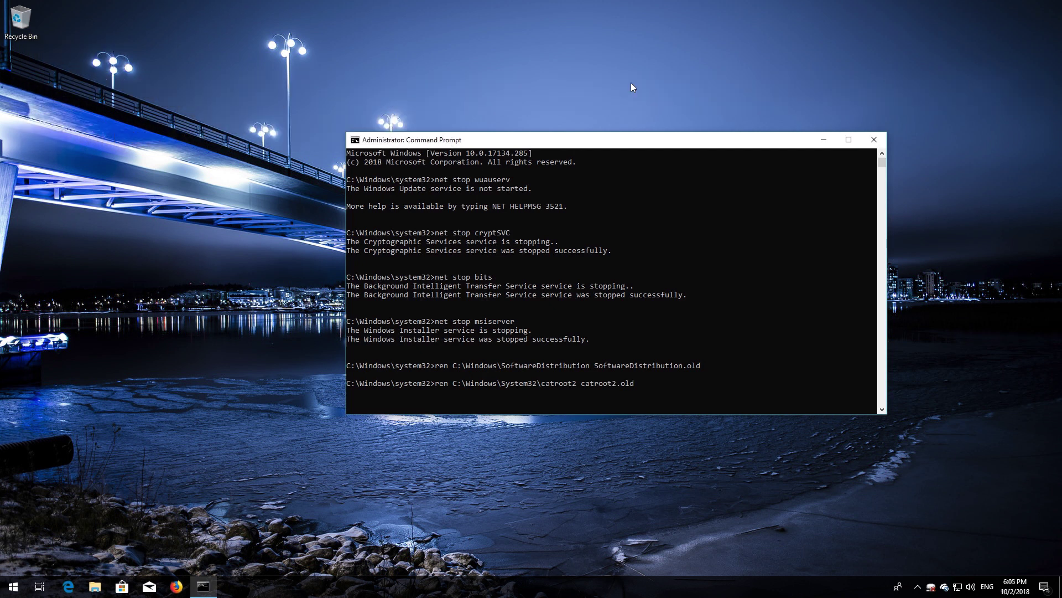
key(Return)
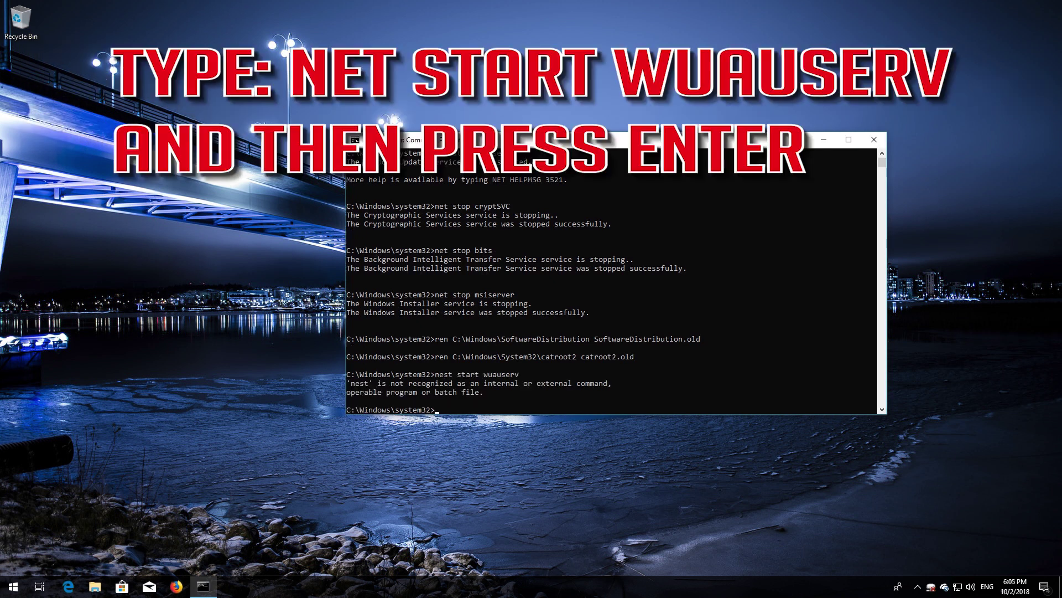
Start the Windows Update and Cryptographic services with "net start wuauserv" and "net start cryptSVC".
text(start wuauserv)
key(BackSpace)
key(Return)
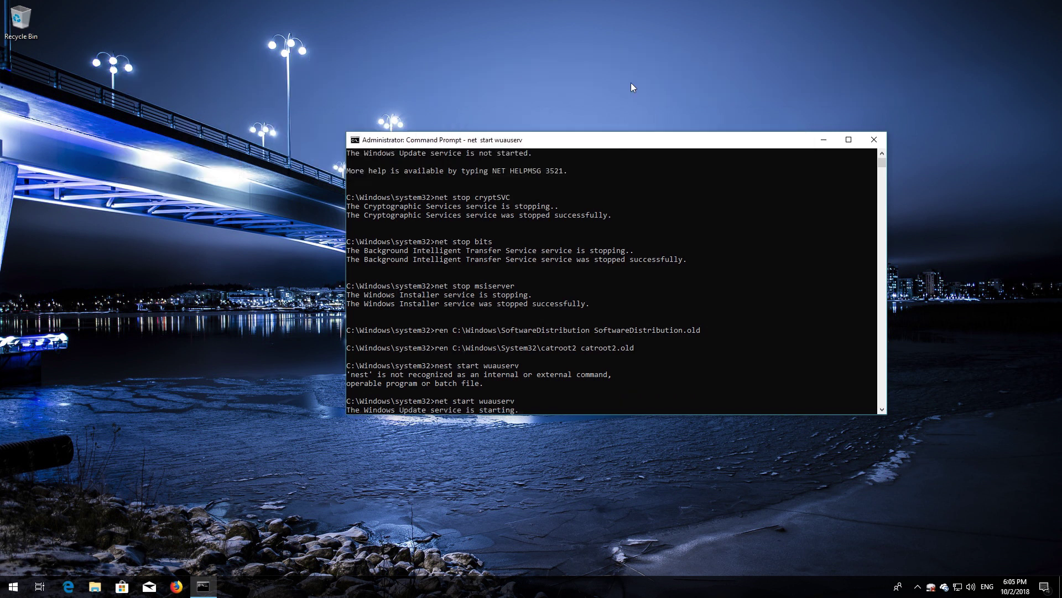
text(net start)
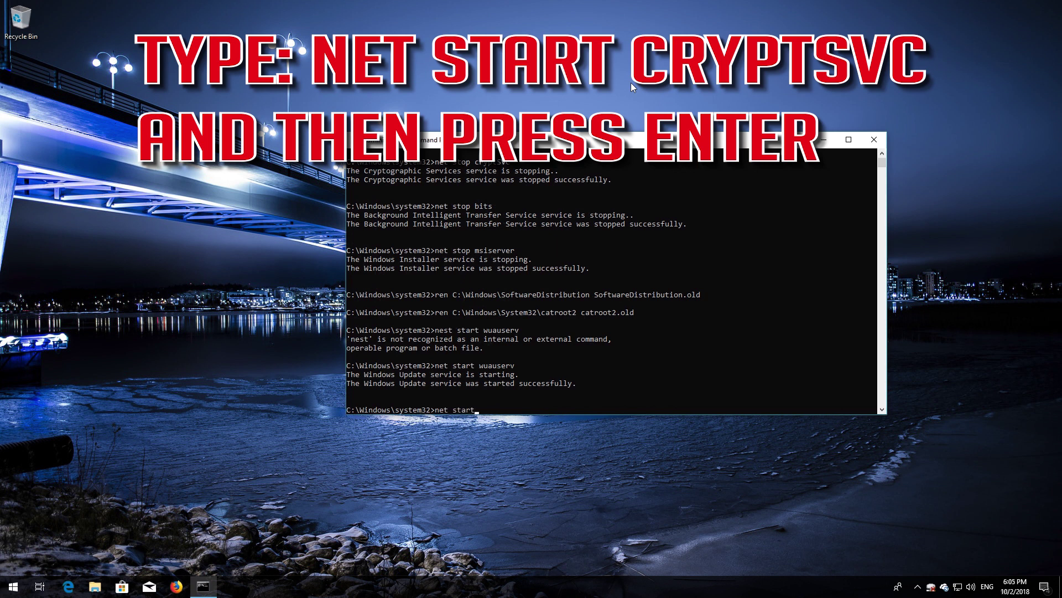
text( cryptSVC)
key(Return)
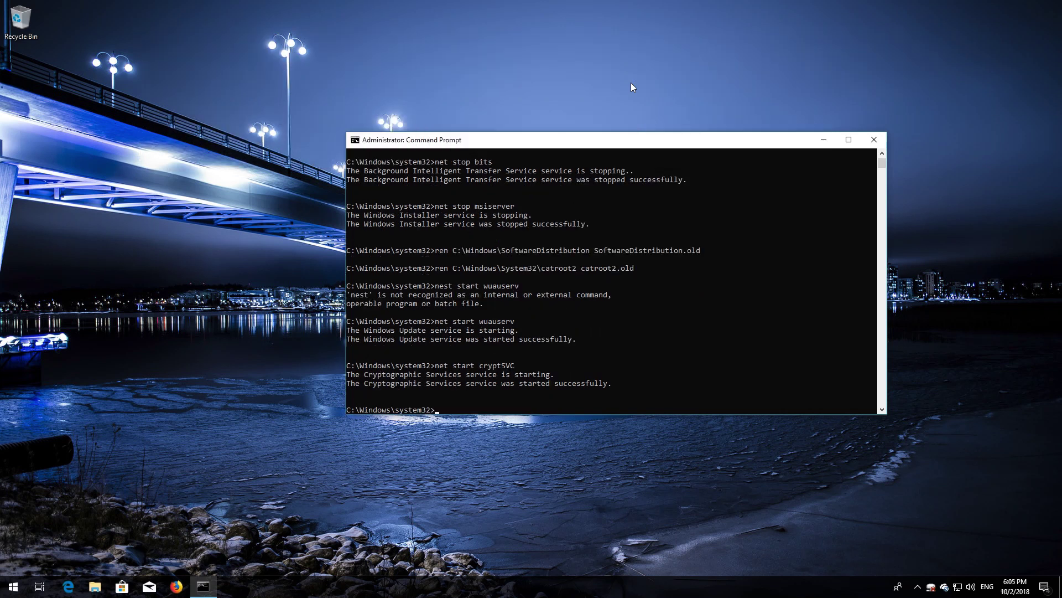
Start the Background Intelligent Transfer and Windows Installer services with "net start bits" and "net start msiserver".
text(net)
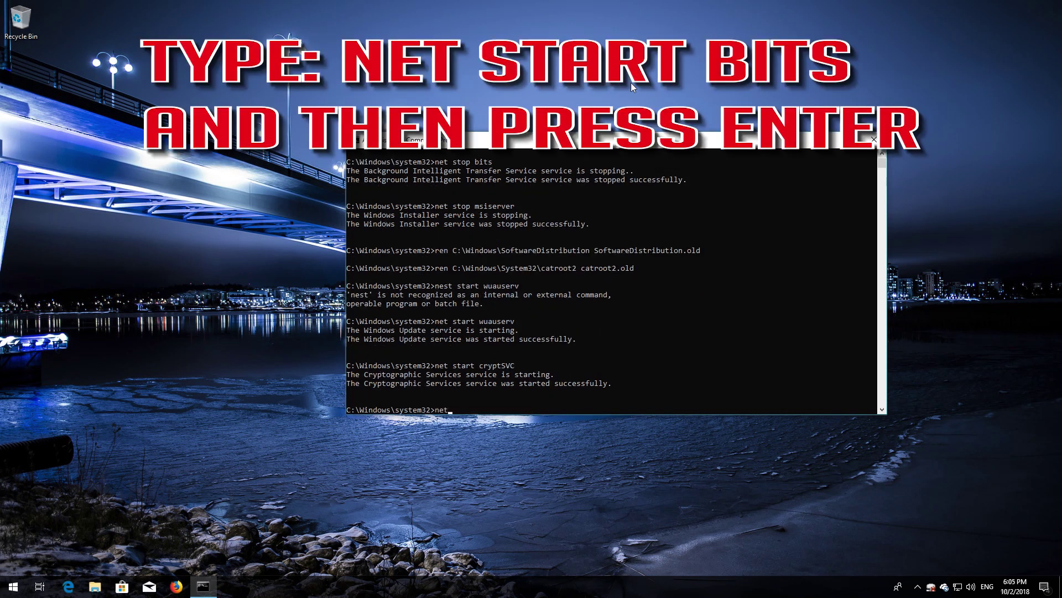
text( start bits)
key(Return)
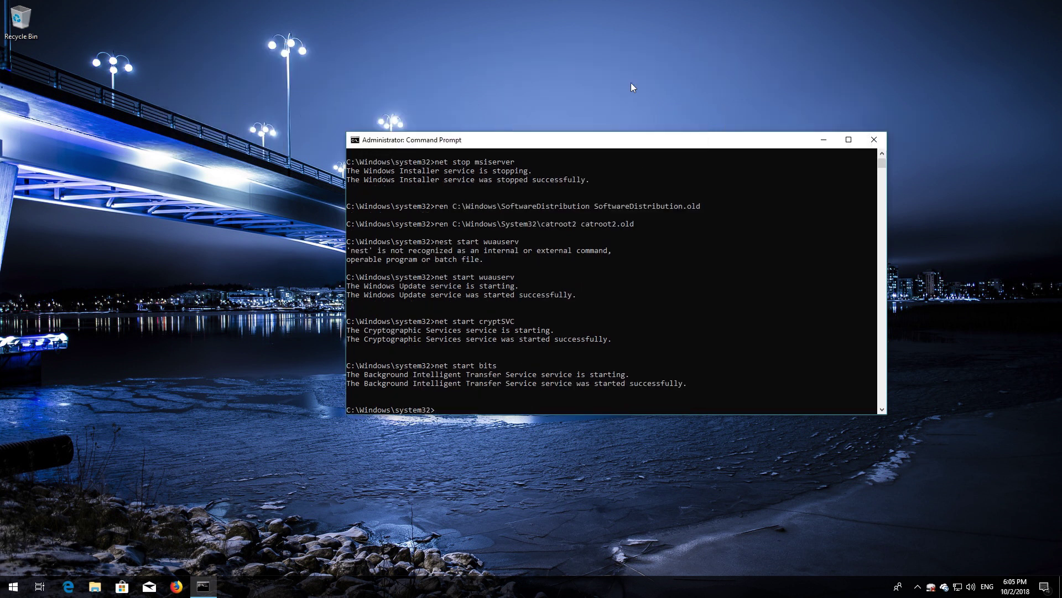
text(net)
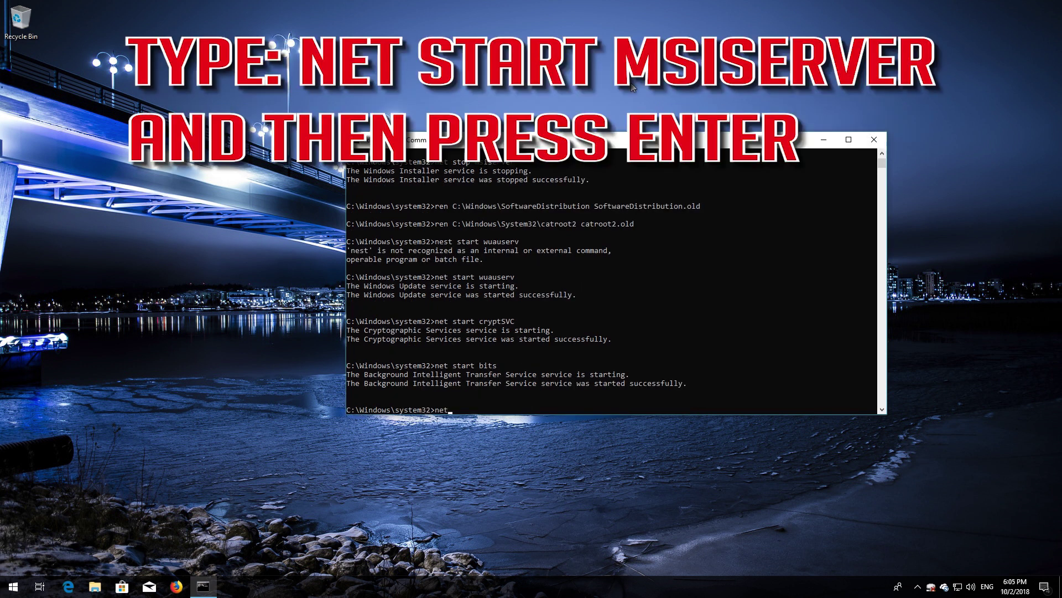
text( start msiserver)
key(Return)
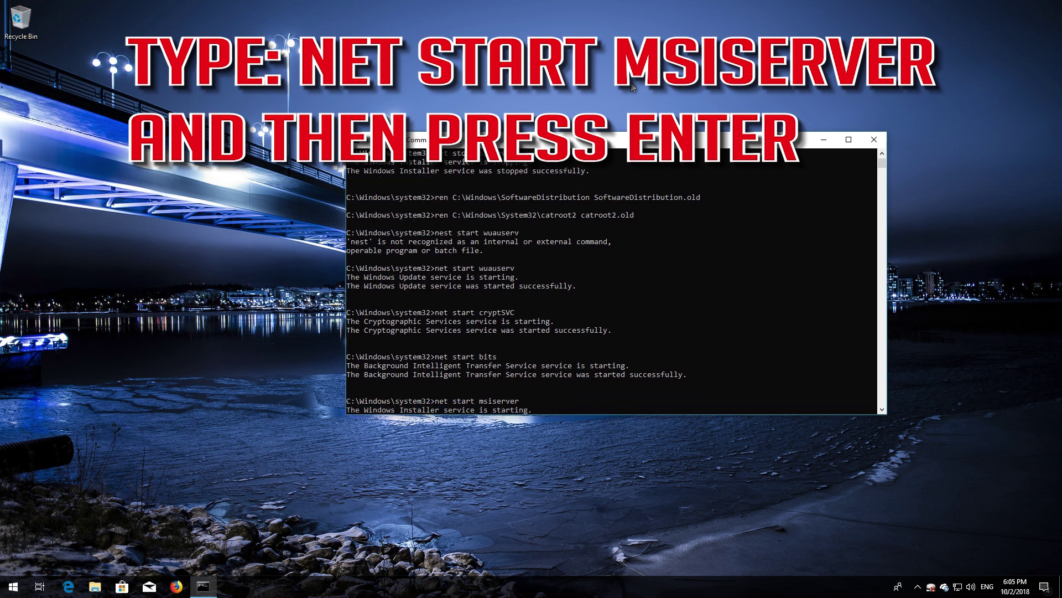
Close the Command Prompt session with the exit command.
text(e)
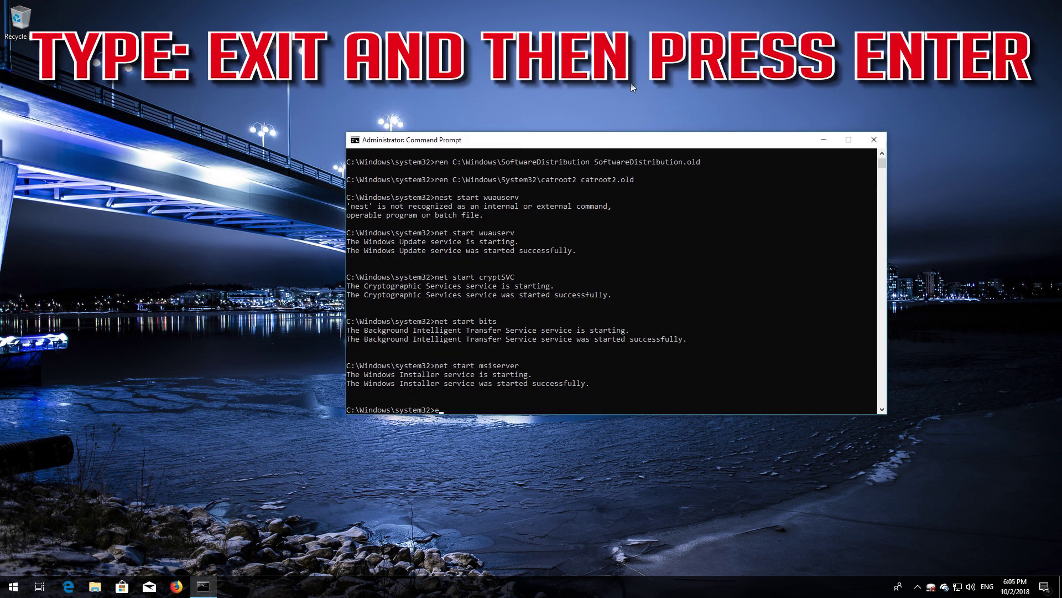
text(xit)
key(Return)
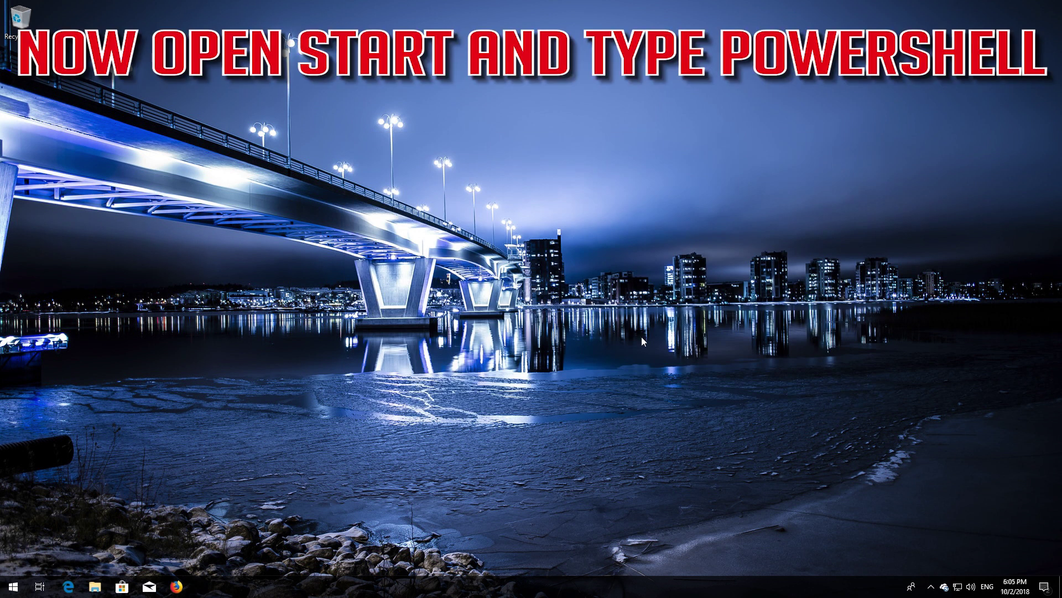
Open Windows PowerShell as administrator, allow it to make changes, and move its window toward the middle of the desktop.
key(super)
text(wershell)
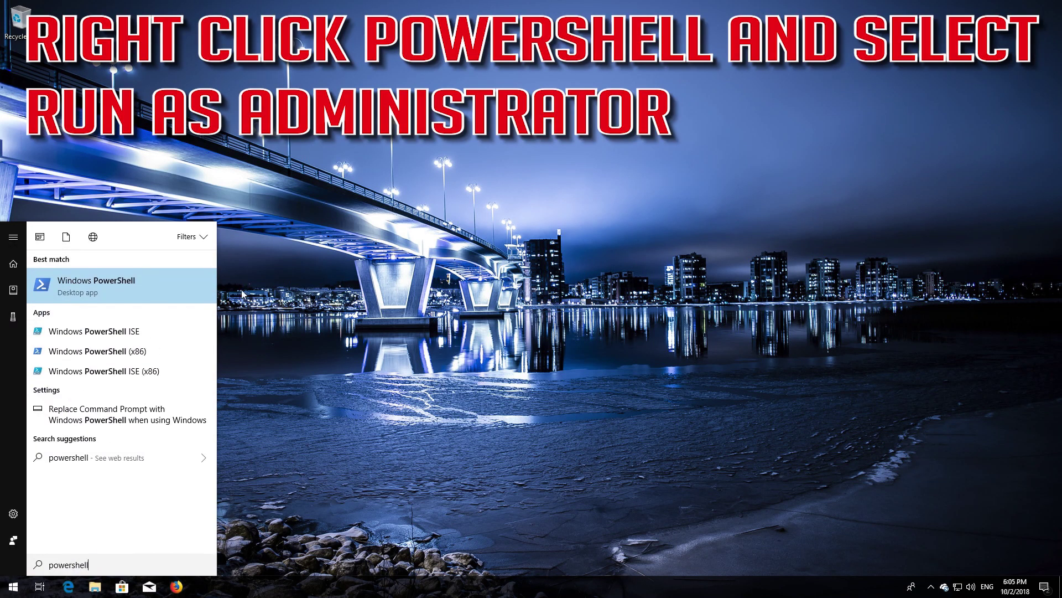
right_click(172, 291)
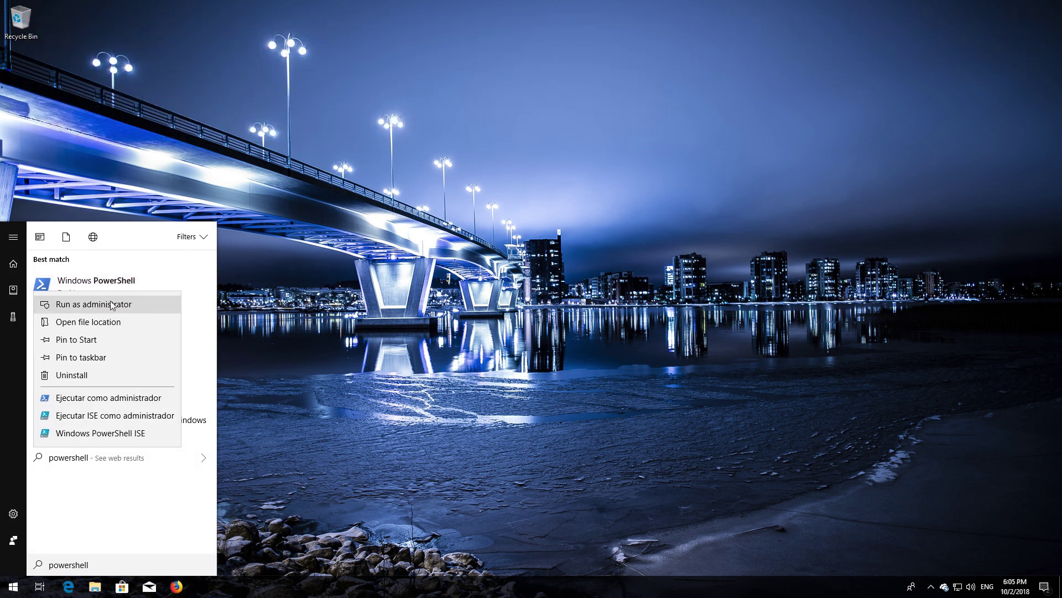
click(111, 304)
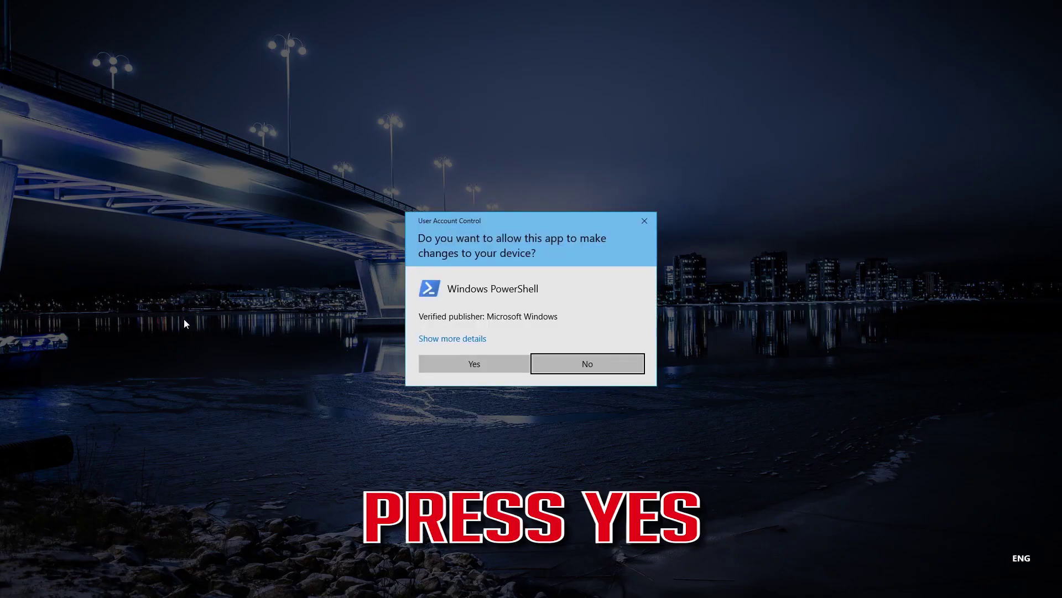
click(469, 363)
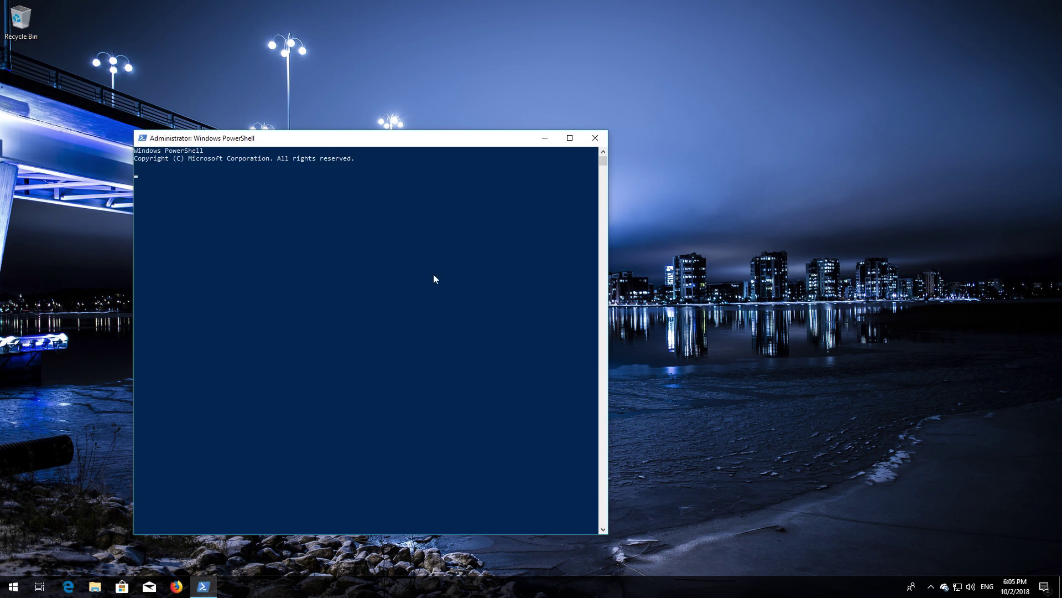
drag(363, 138, 536, 94)
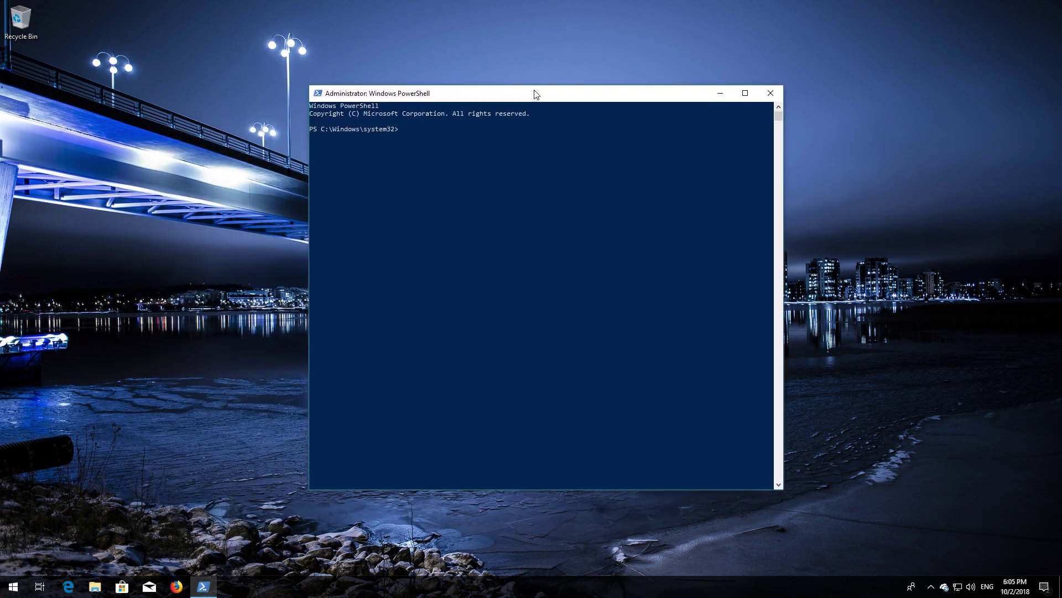
Run "wuauclt.exe /updatenow" in PowerShell and close the session with the exit command.
text(wuau)
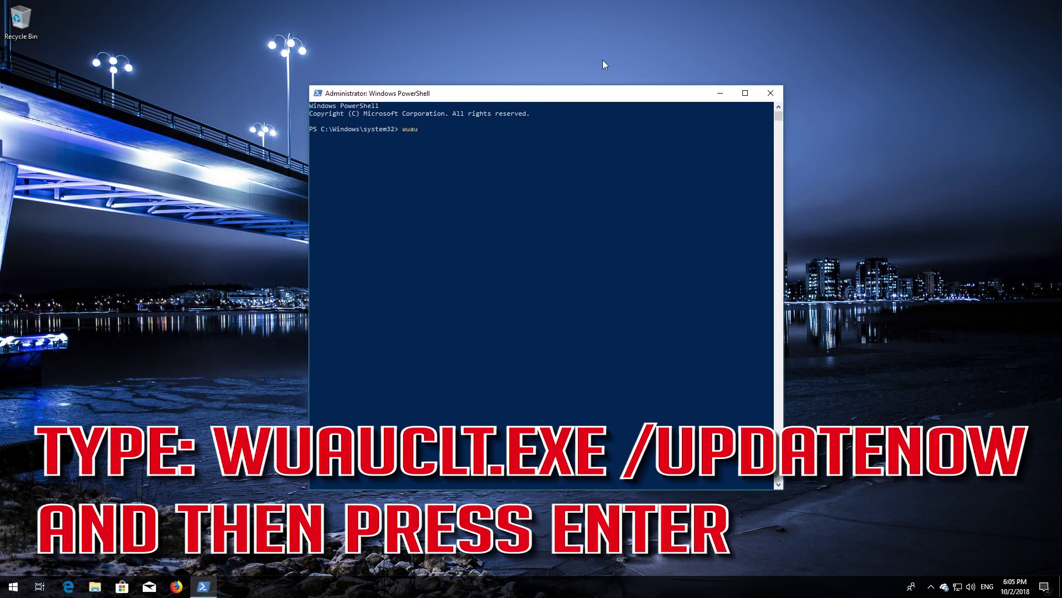
text(clt.exe /updatenow)
key(Return)
text(e)
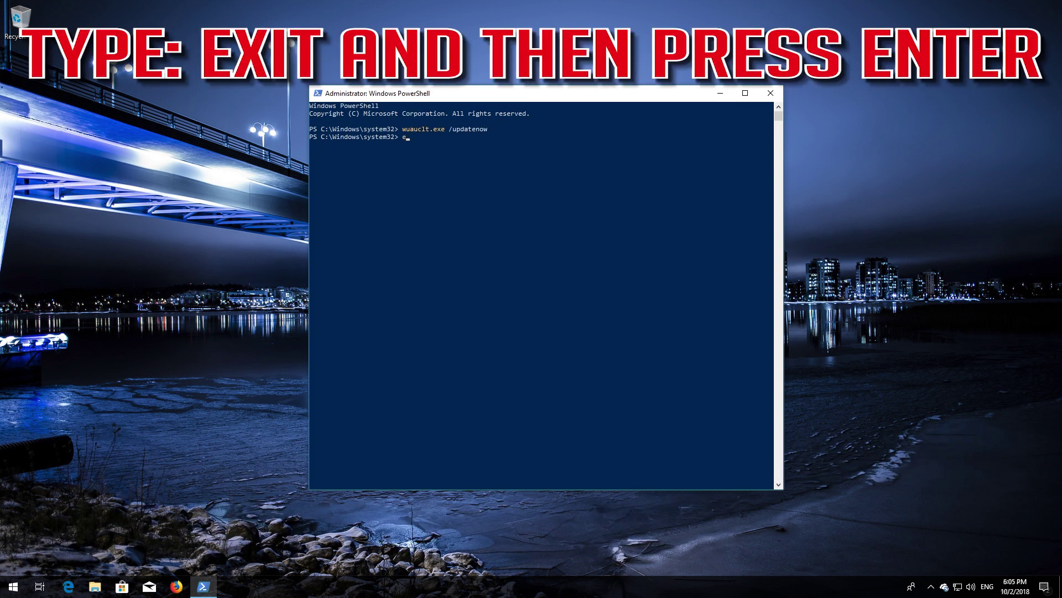
text(xit)
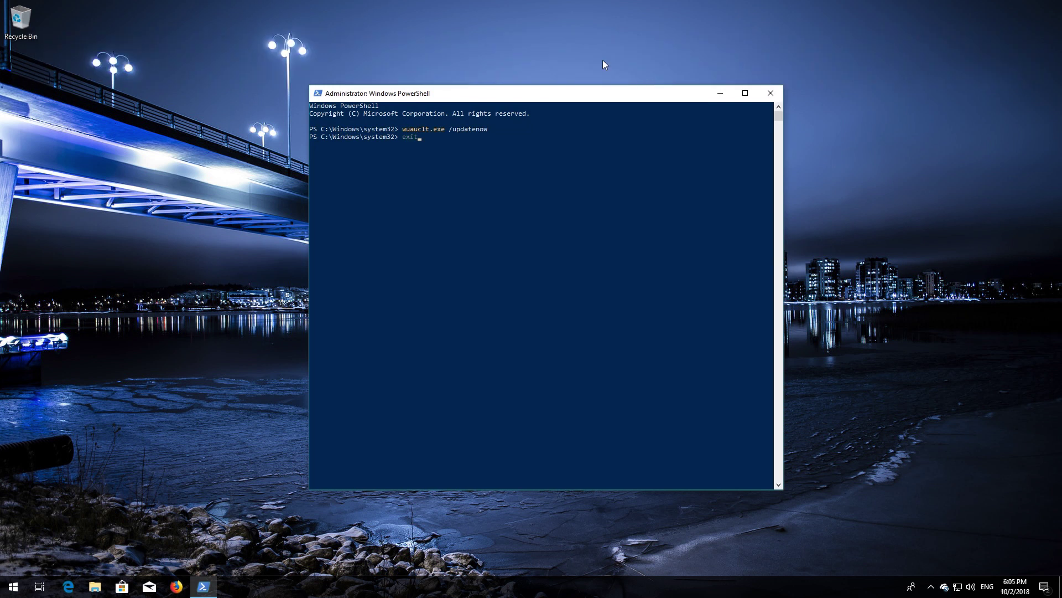
key(Return)
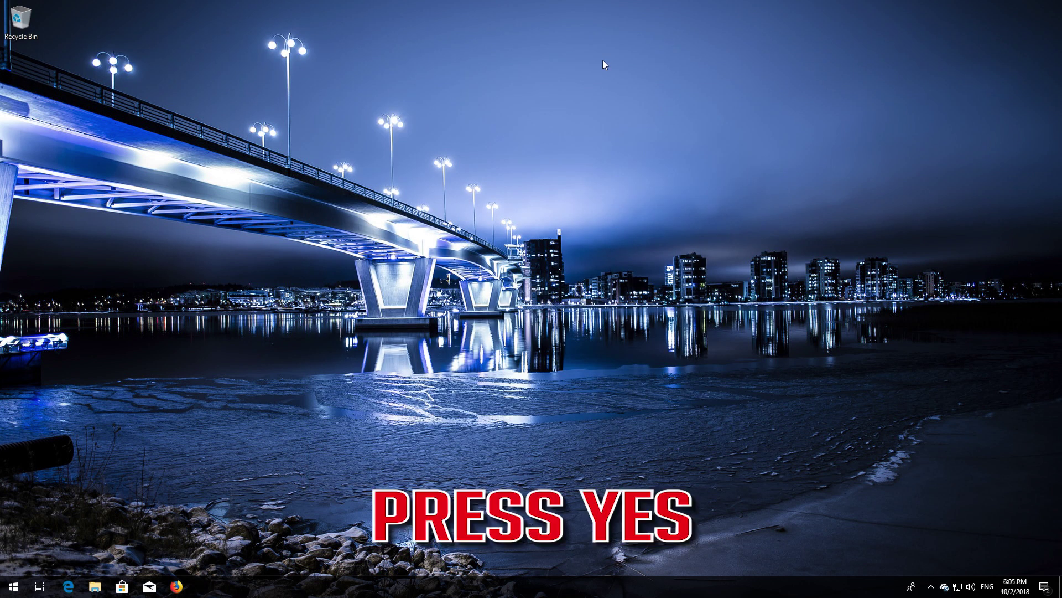
Restart the computer.
click(13, 586)
click(13, 562)
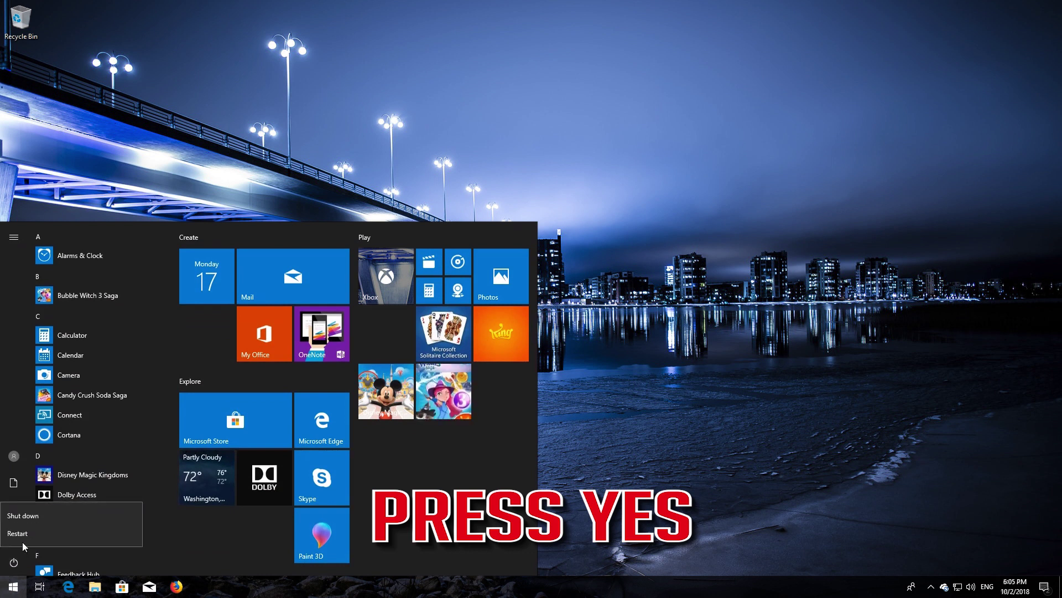
click(29, 532)
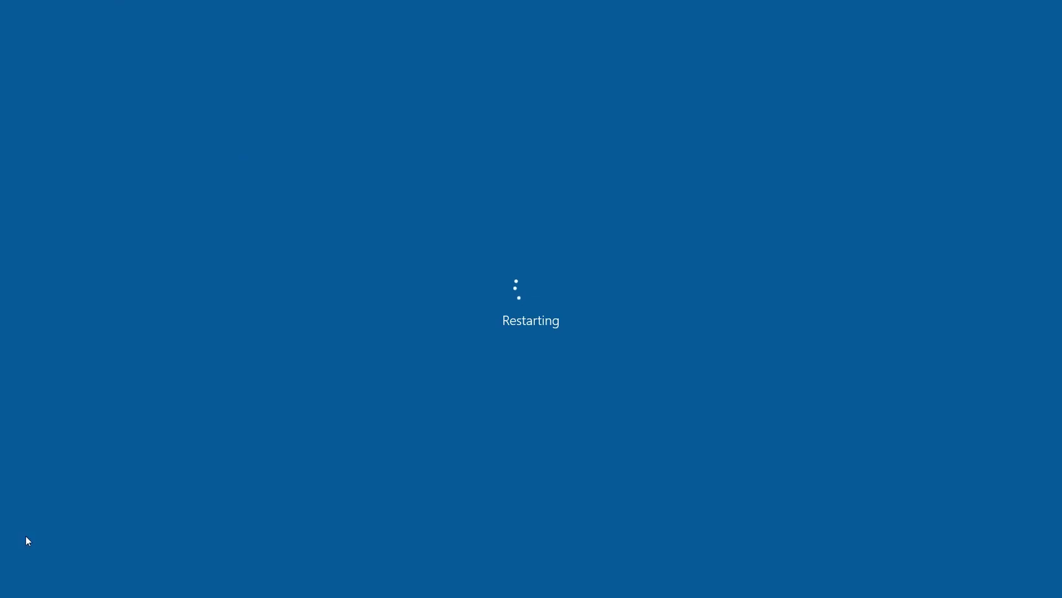
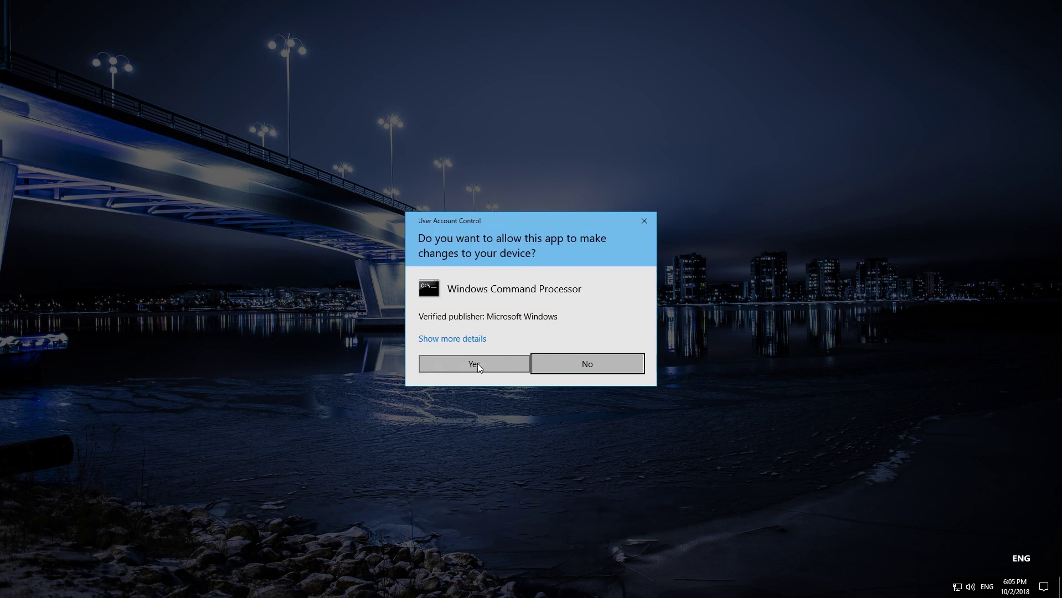
Allow the elevated Command Prompt to run and set Windows Update to start automatically with "SC config wuauserv start=auto".
click(479, 365)
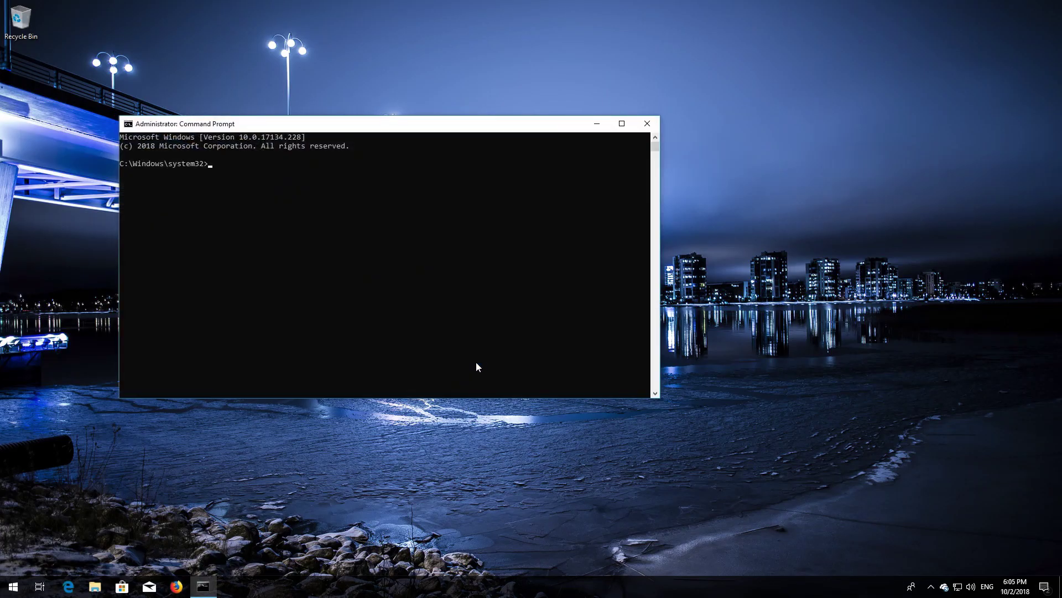
drag(332, 130, 480, 168)
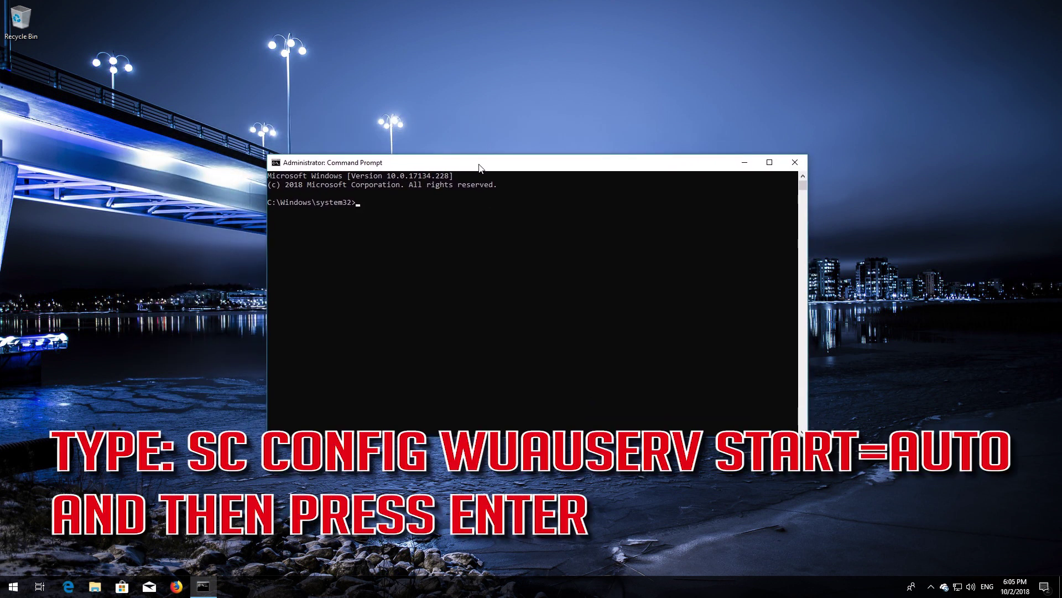
text(SC config wuauserv start=auto)
key(Return)
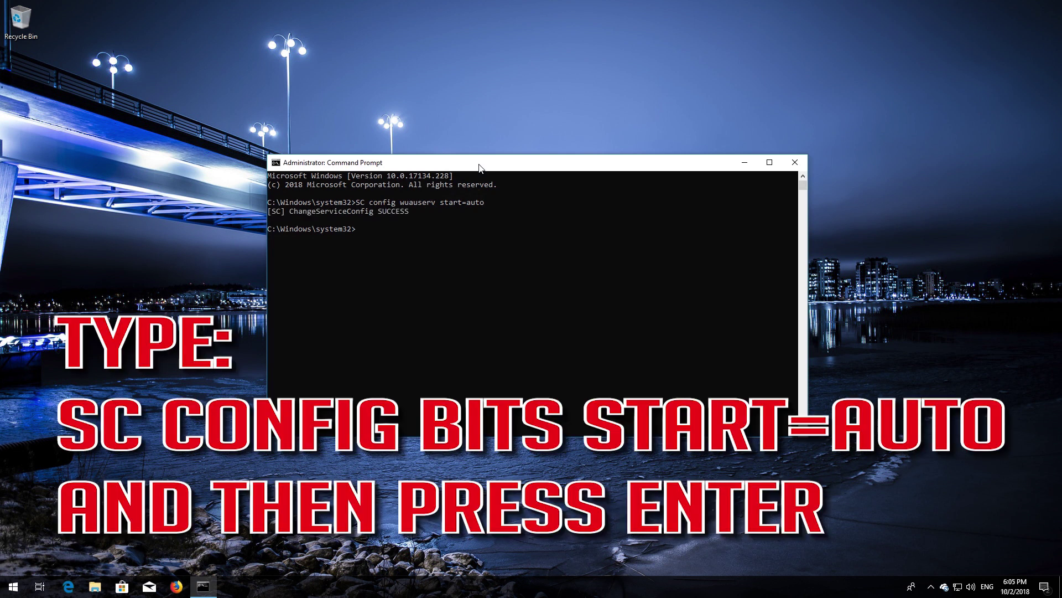
Set the BITS and Cryptographic services to automatic startup with "SC config bits start=auto" and "SC config cryptsvc start=auto".
text(SC config bits start=auto)
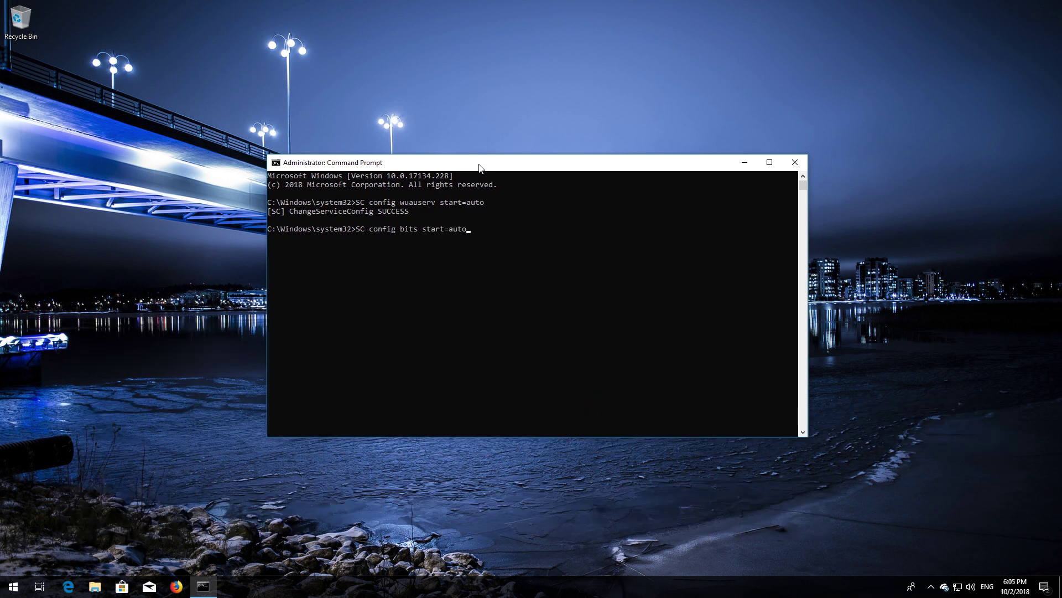
key(Return)
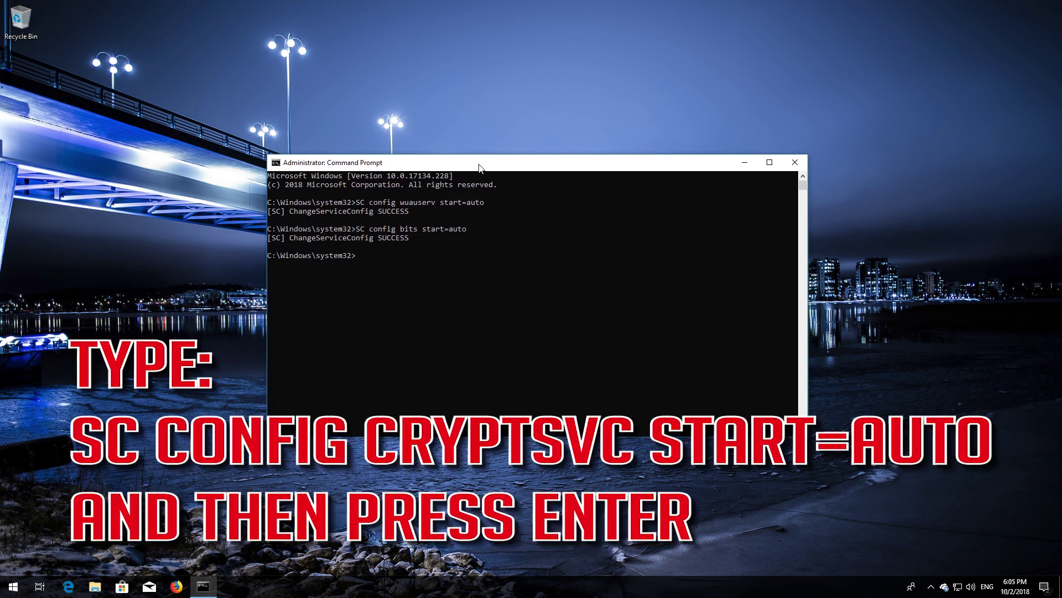
text(SC config cryptsvc start=auto)
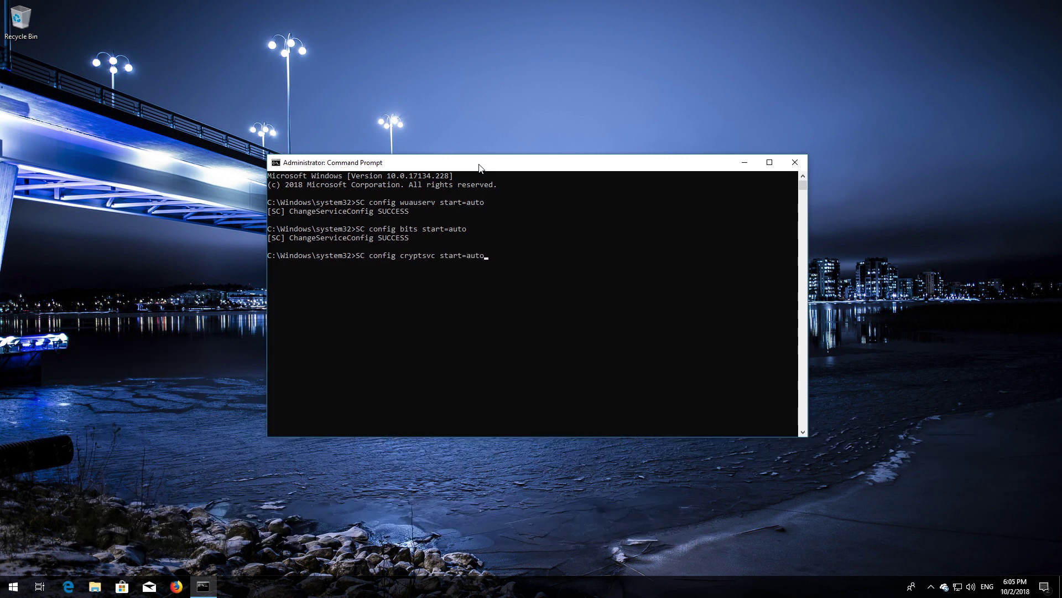
key(Return)
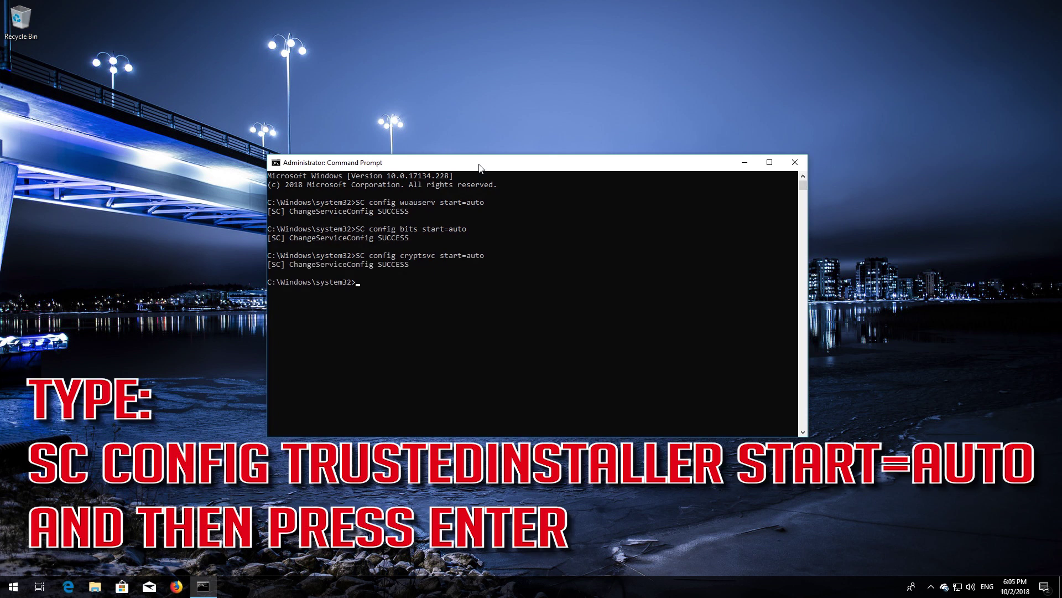
Set the TrustedInstaller service to automatic startup with "SC config trustedinstaller start=auto" and exit Command Prompt.
text(SC config trustedinstaller start=auto)
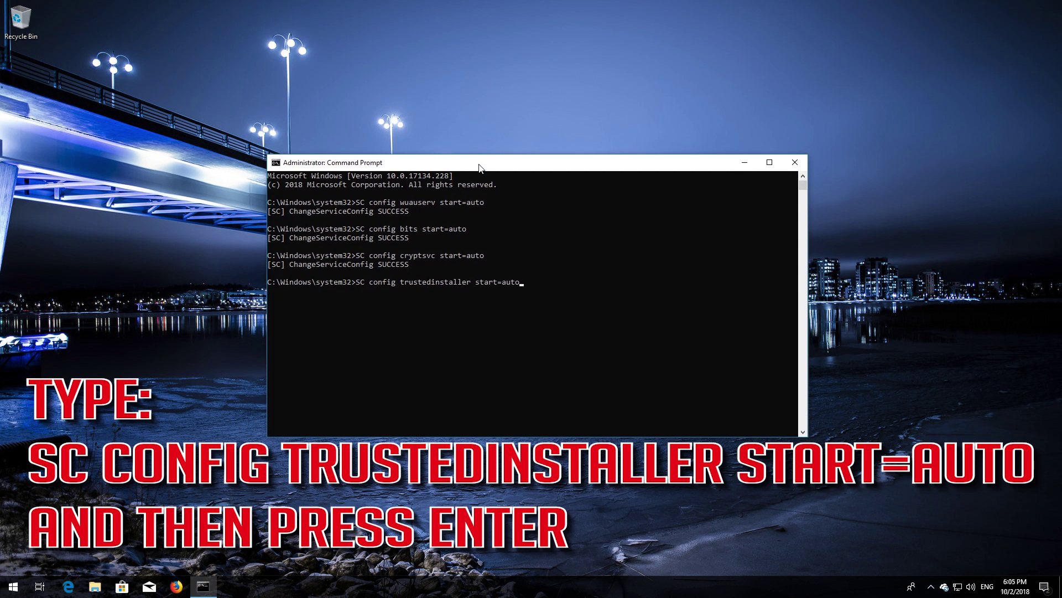
key(Return)
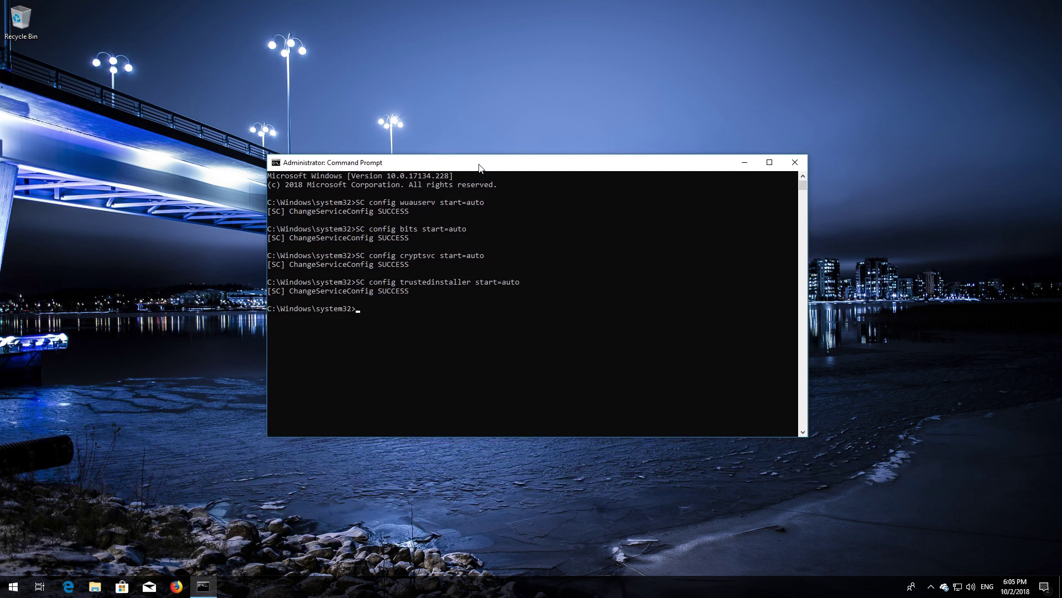
text(exit)
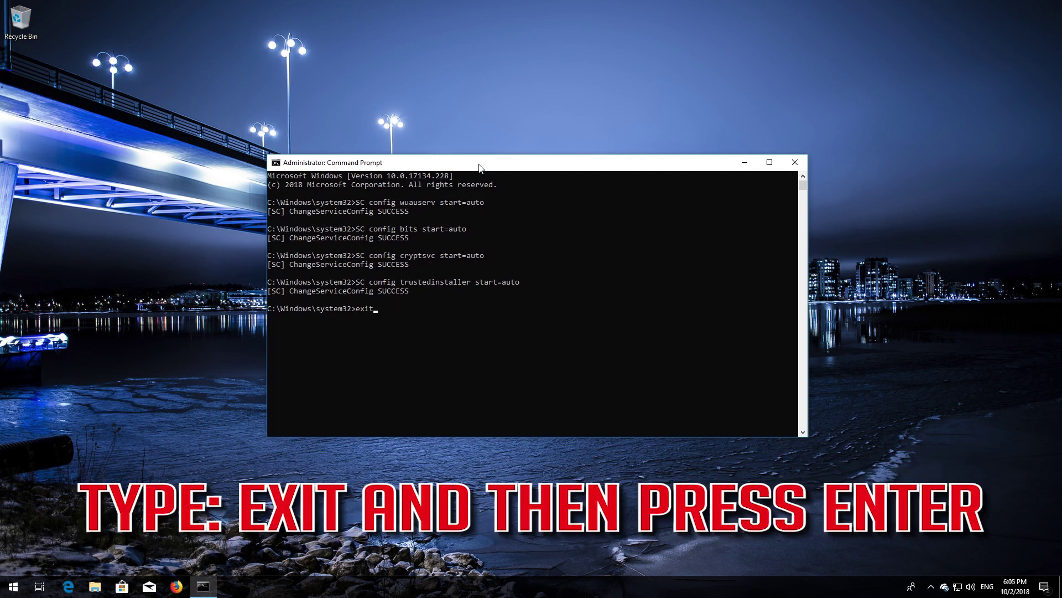
key(Return)
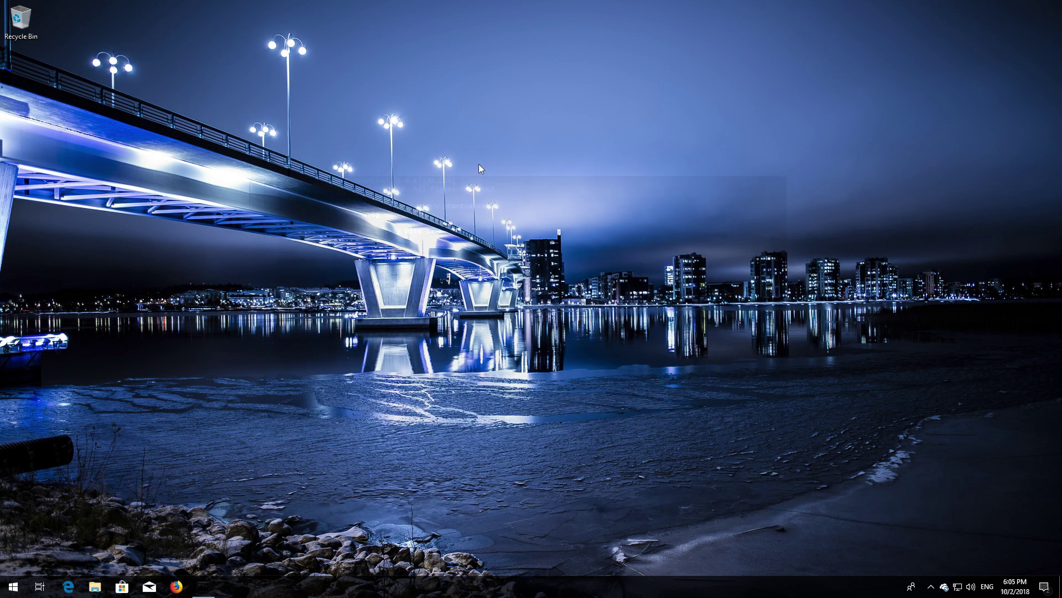
Restart the computer to apply the service startup changes.
key(super)
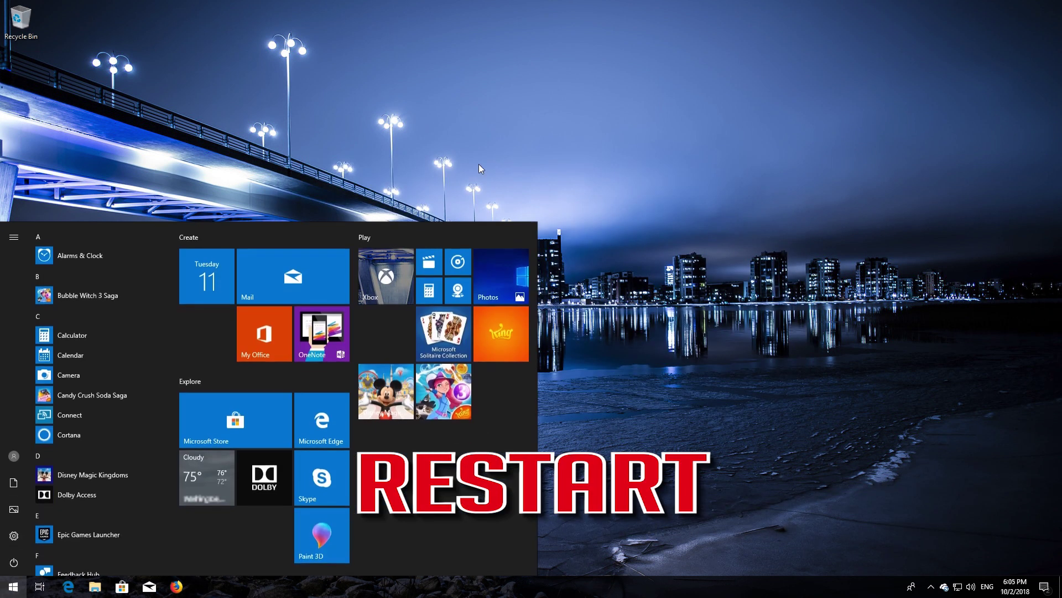
click(14, 562)
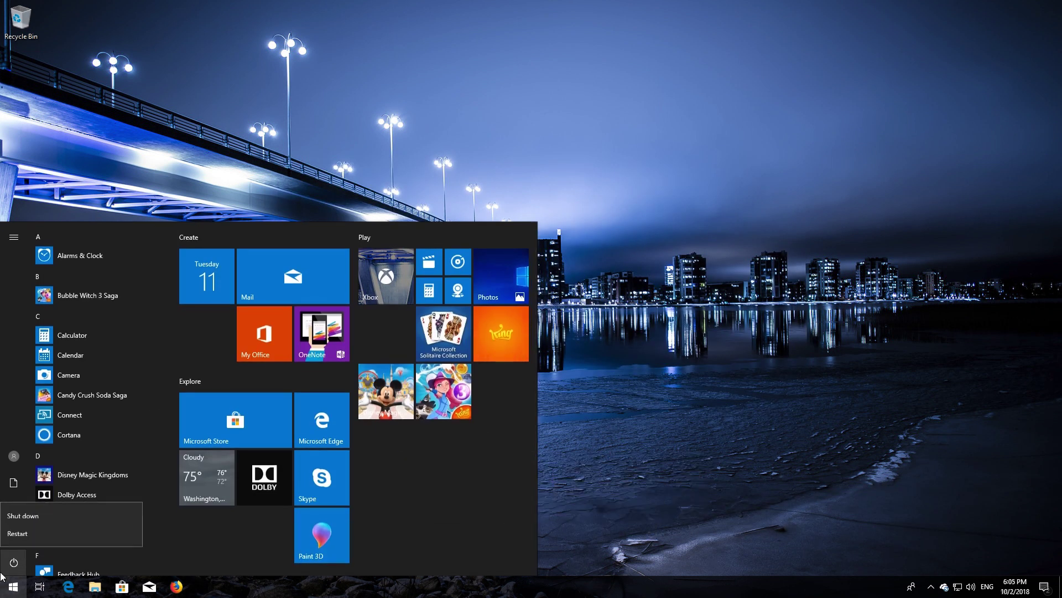
click(18, 534)
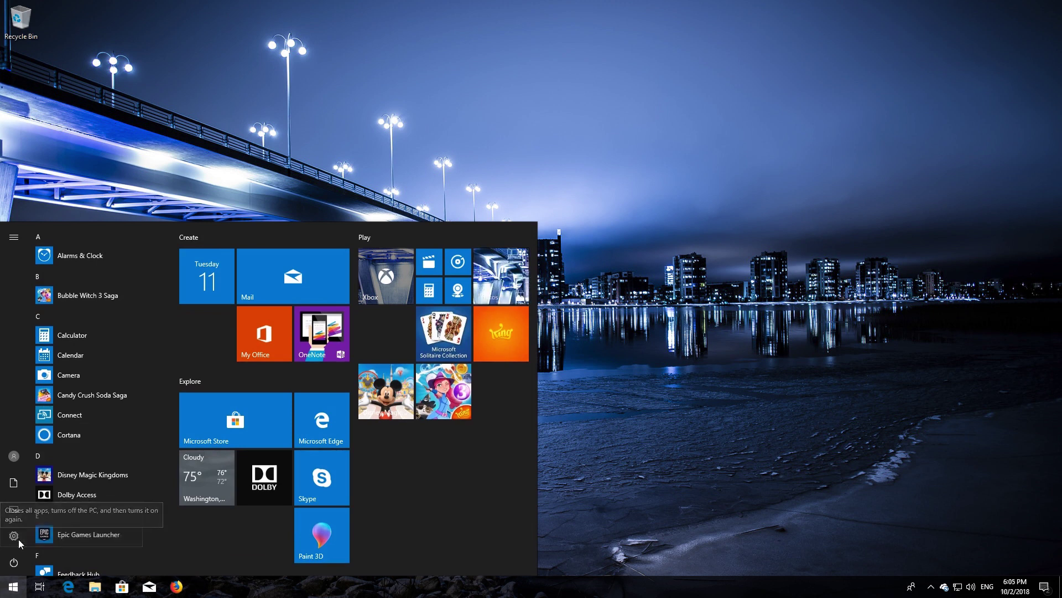